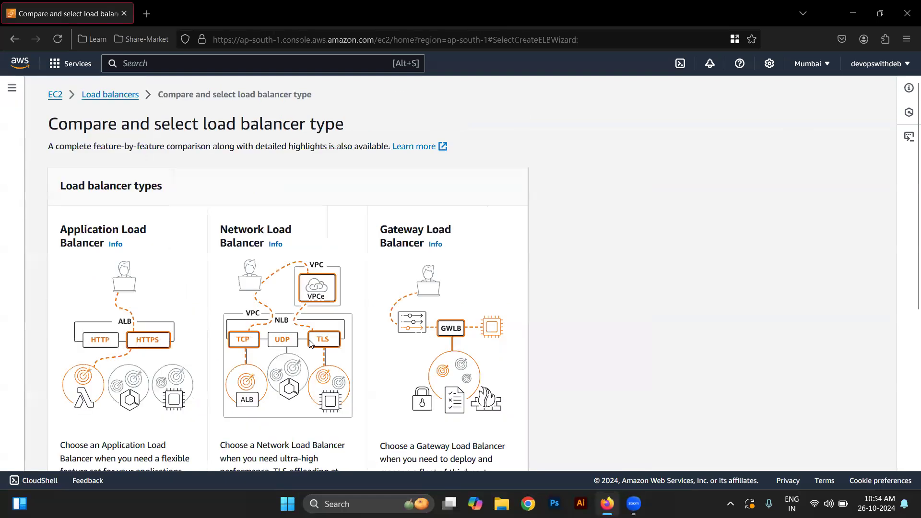
- Examine the descriptions of the Application, Network and Gateway load balancer types, especially the Network Load Balancer's
{"action": "scroll", "coordinate": [310, 341], "scroll_direction": "down", "scroll_amount": 3}
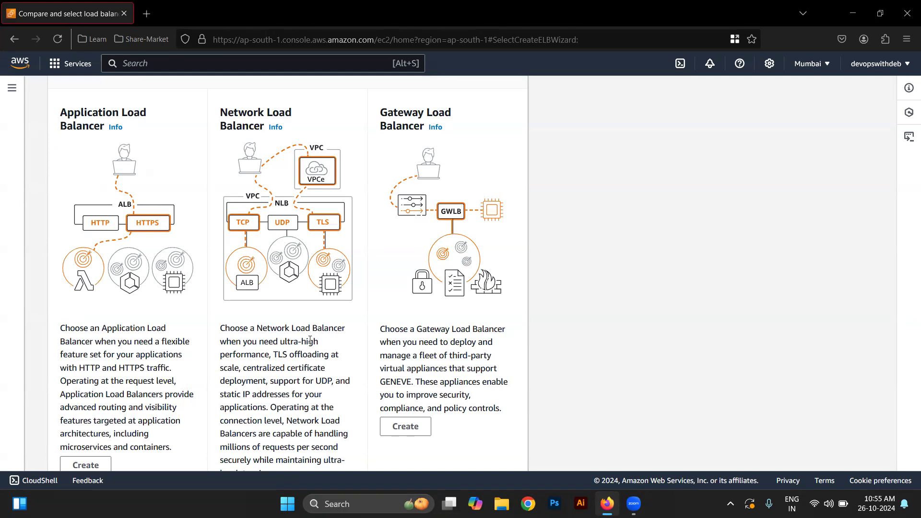
{"action": "scroll", "coordinate": [309, 339], "scroll_direction": "down", "scroll_amount": 1}
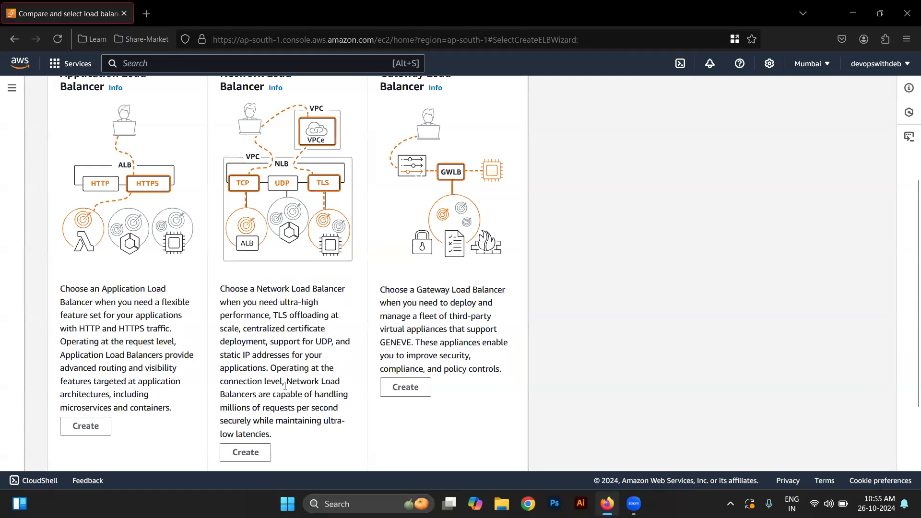
{"action": "left_click_drag", "start_coordinate": [274, 368], "coordinate": [331, 409]}
{"action": "triple_click", "coordinate": [331, 410]}
{"action": "double_click", "coordinate": [331, 409]}
{"action": "double_click", "coordinate": [136, 368]}
{"action": "double_click", "coordinate": [307, 356]}
{"action": "scroll", "coordinate": [265, 454], "scroll_direction": "down", "scroll_amount": 1}
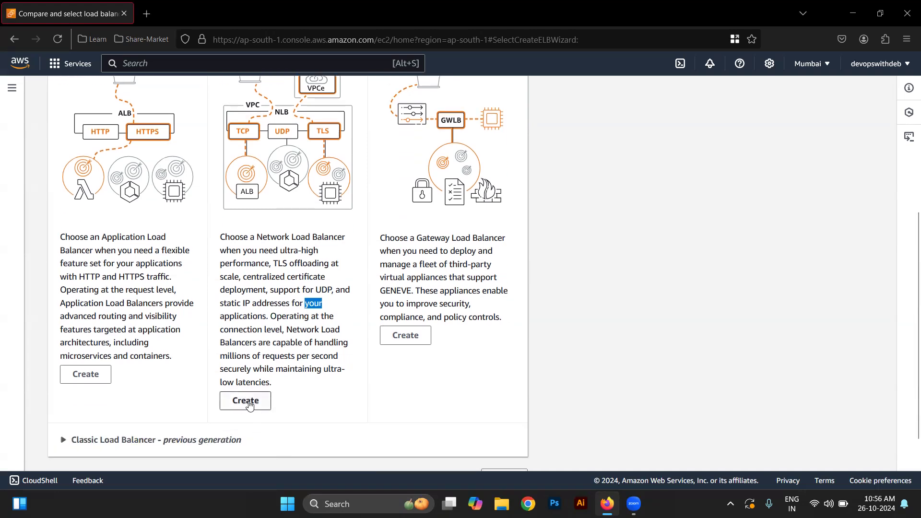
- Start creating a Network Load Balancer and name it nlb
{"action": "left_click", "coordinate": [250, 405]}
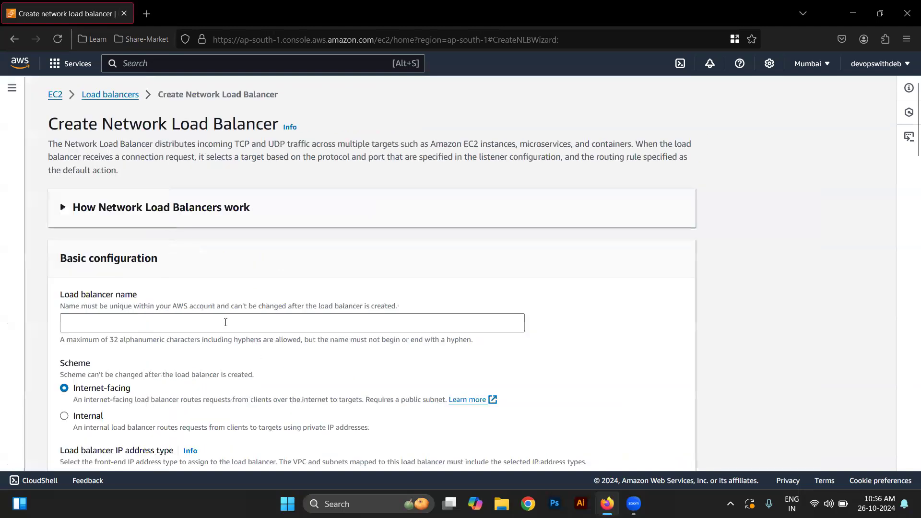
{"action": "left_click", "coordinate": [225, 322]}
{"action": "type", "text": "nlb"}
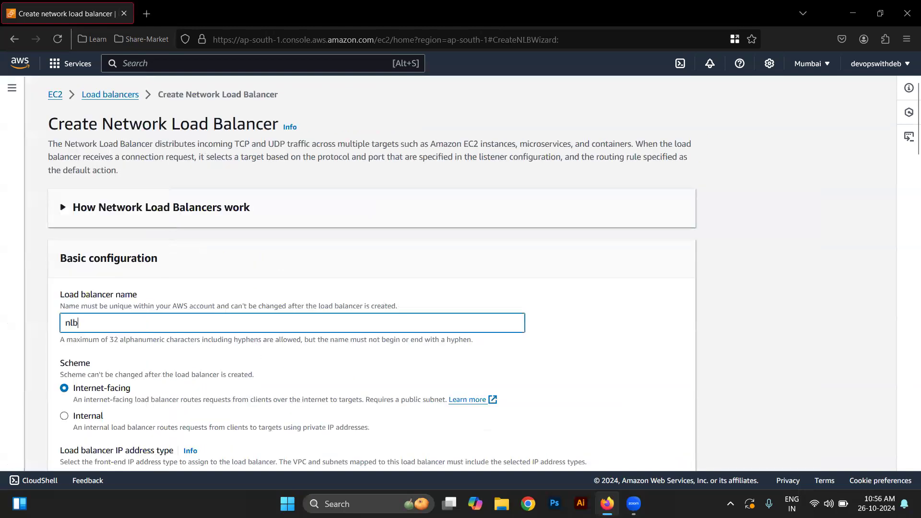
- Map the load balancer to the availability zones ap-south-1a, ap-south-1b and ap-south-1c
{"action": "scroll", "coordinate": [372, 269], "scroll_direction": "down", "scroll_amount": 2}
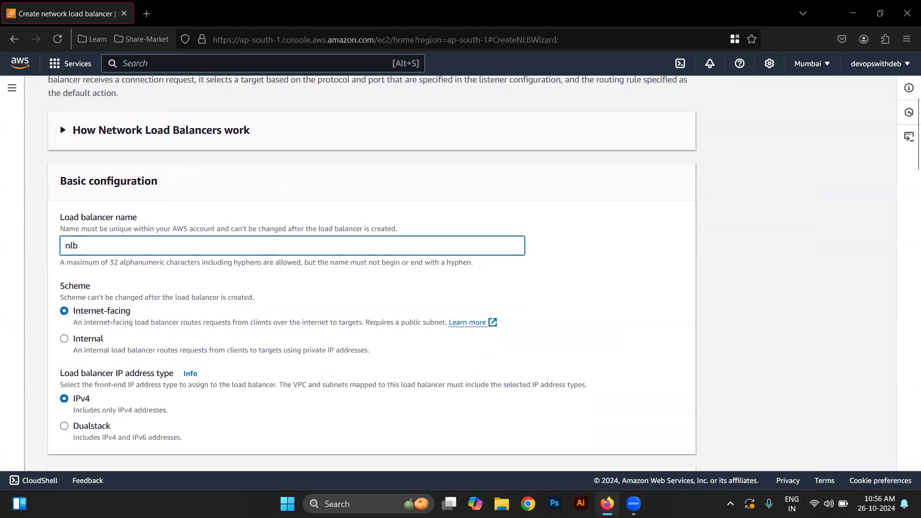
{"action": "scroll", "coordinate": [371, 274], "scroll_direction": "down", "scroll_amount": 2}
{"action": "scroll", "coordinate": [177, 283], "scroll_direction": "down", "scroll_amount": 5}
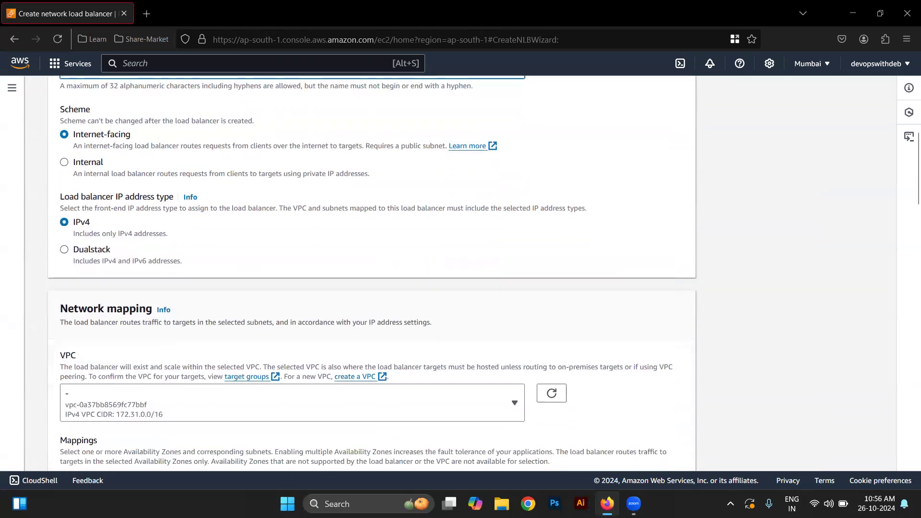
{"action": "scroll", "coordinate": [298, 287], "scroll_direction": "down", "scroll_amount": 2}
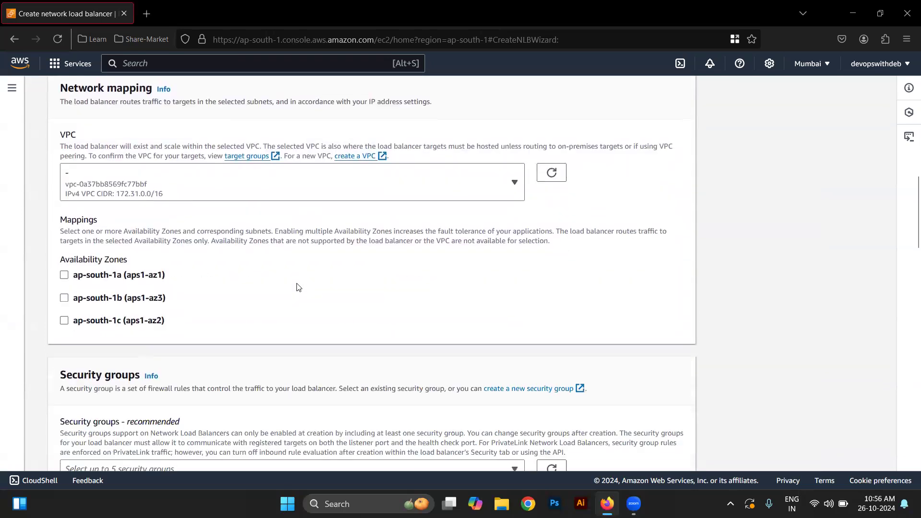
{"action": "left_click", "coordinate": [64, 275]}
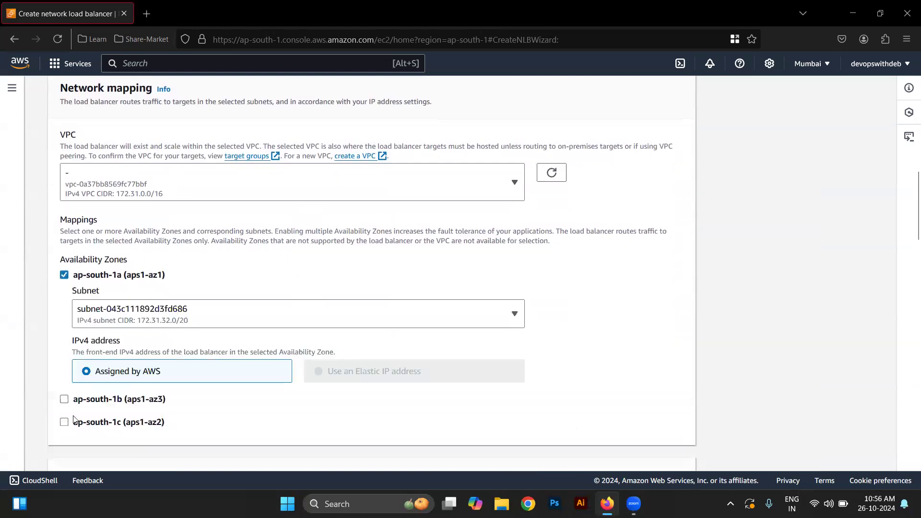
{"action": "left_click", "coordinate": [65, 405]}
{"action": "scroll", "coordinate": [66, 408], "scroll_direction": "down", "scroll_amount": 3}
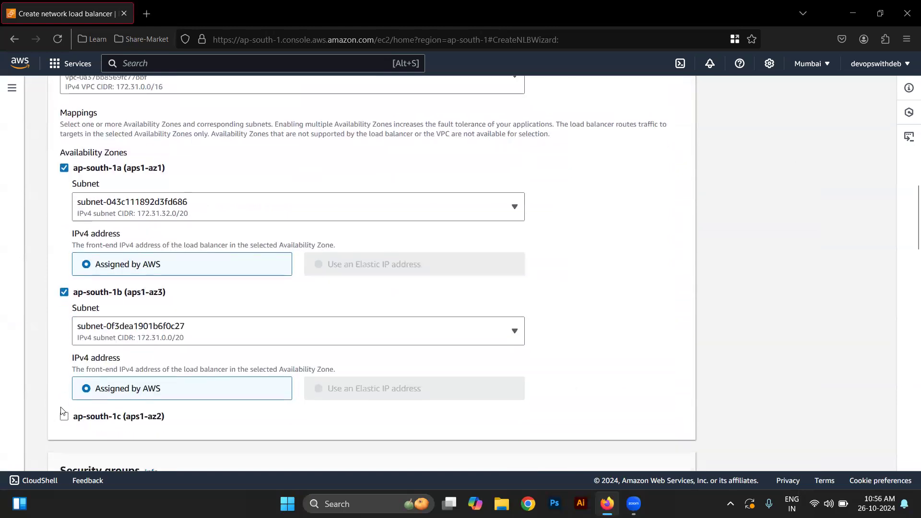
{"action": "left_click", "coordinate": [63, 417]}
{"action": "scroll", "coordinate": [332, 385], "scroll_direction": "down", "scroll_amount": 6}
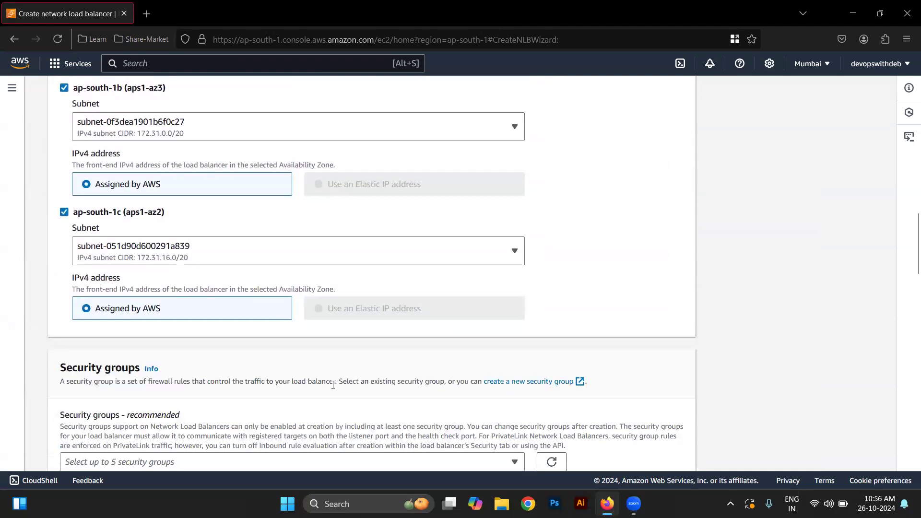
{"action": "scroll", "coordinate": [333, 387], "scroll_direction": "up", "scroll_amount": 3}
{"action": "scroll", "coordinate": [332, 386], "scroll_direction": "down", "scroll_amount": 3}
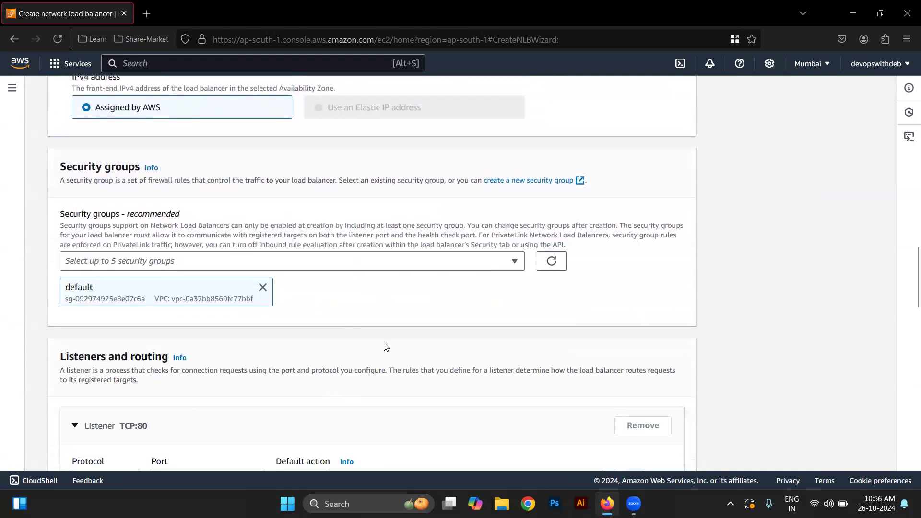
- Examine the protocol options, port and target group choices for the load balancer's TCP:80 listener
{"action": "scroll", "coordinate": [384, 347], "scroll_direction": "down", "scroll_amount": 3}
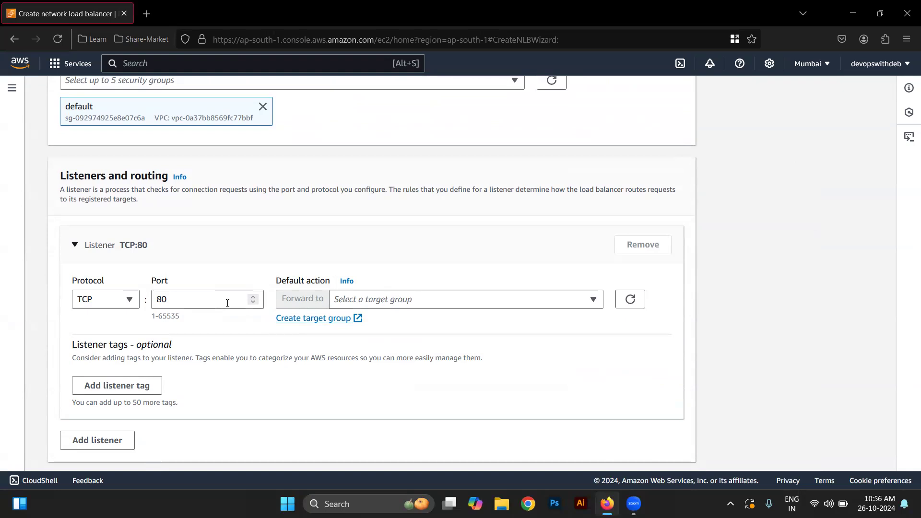
{"action": "left_click", "coordinate": [126, 302]}
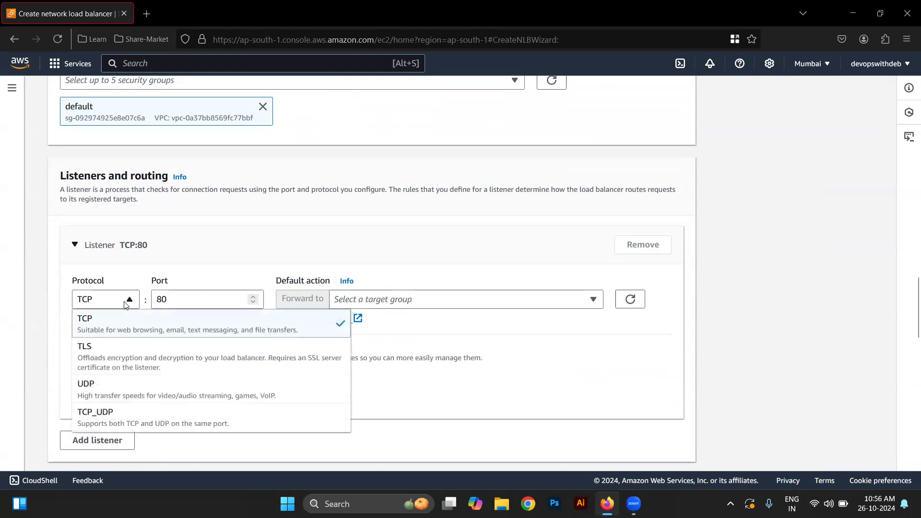
{"action": "scroll", "coordinate": [124, 382], "scroll_direction": "down", "scroll_amount": 2}
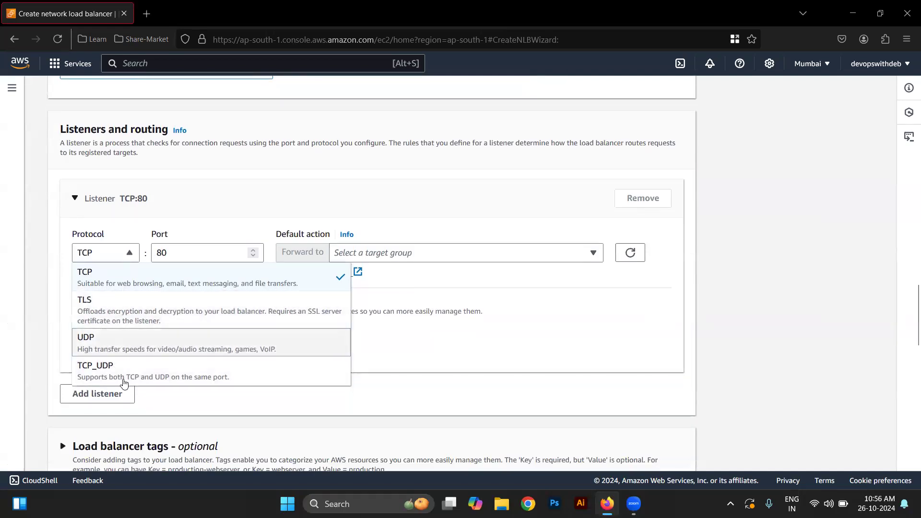
{"action": "left_click", "coordinate": [524, 349]}
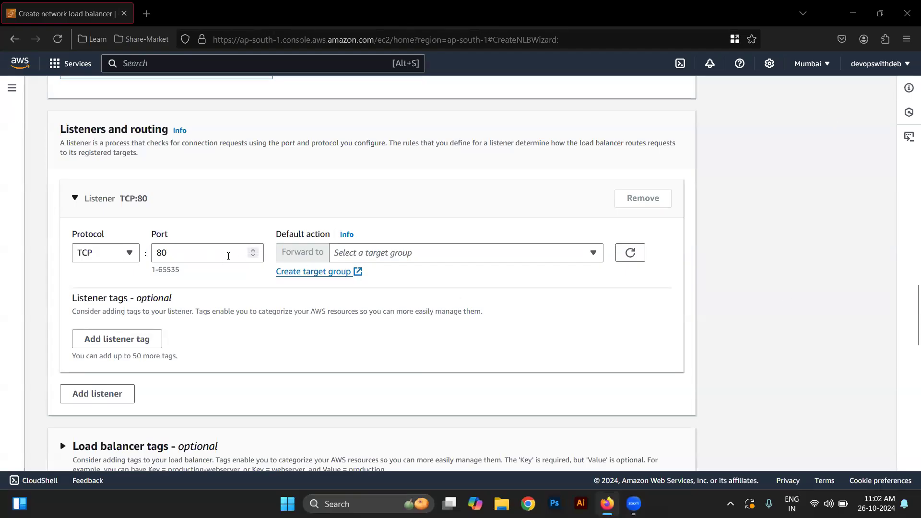
{"action": "left_click", "coordinate": [194, 255]}
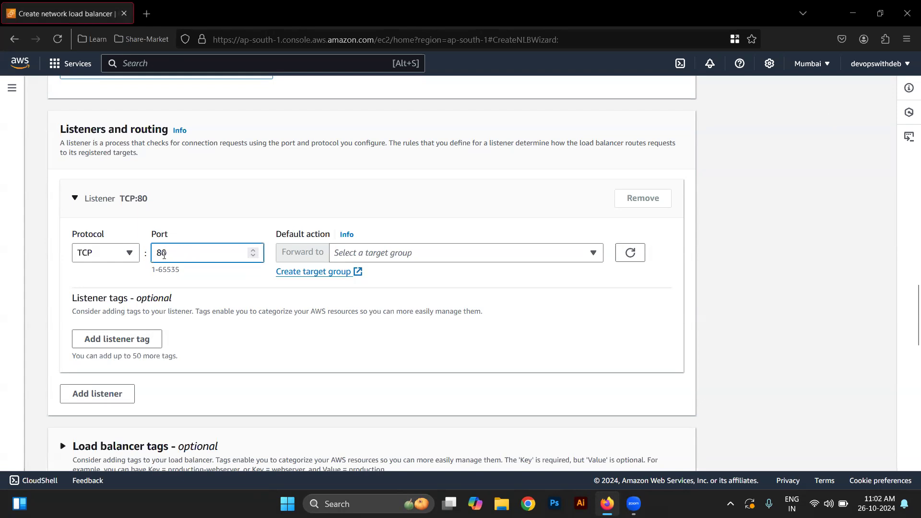
{"action": "left_click", "coordinate": [135, 258]}
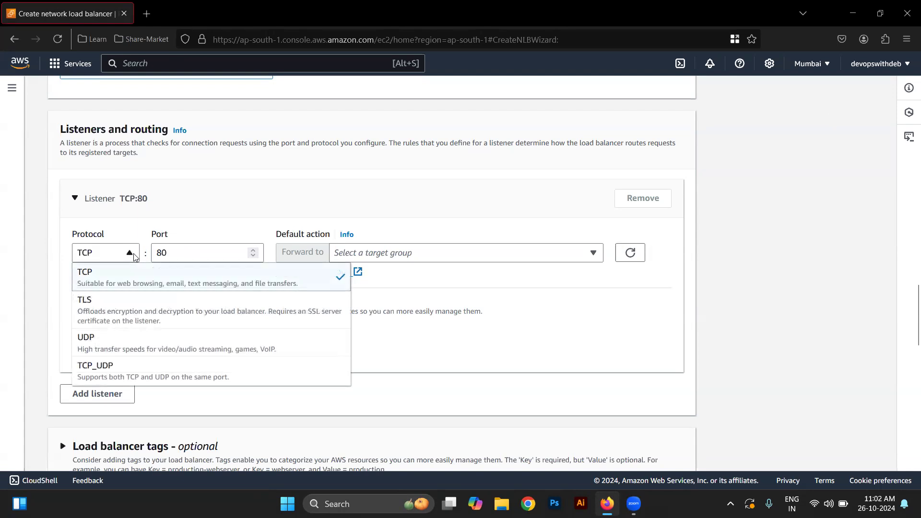
{"action": "left_click", "coordinate": [470, 334]}
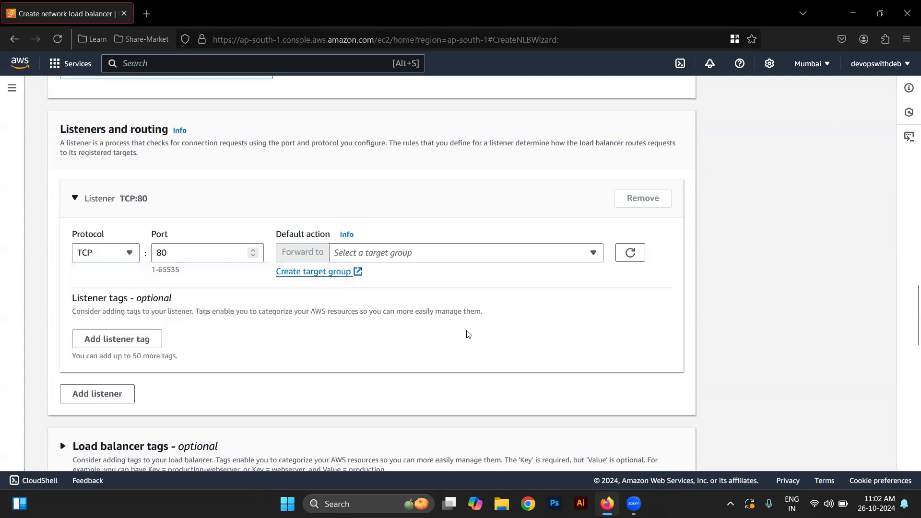
{"action": "left_click", "coordinate": [473, 255]}
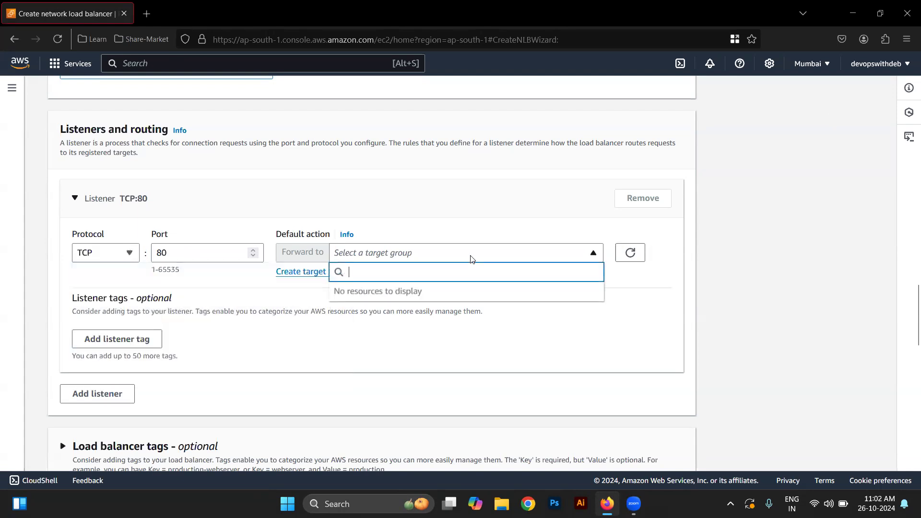
- Duplicate the browser tab and, leaving the load balancer wizard in the copy, open the EC2 Target Groups page
{"action": "right_click", "coordinate": [21, 4]}
{"action": "left_click", "coordinate": [93, 89]}
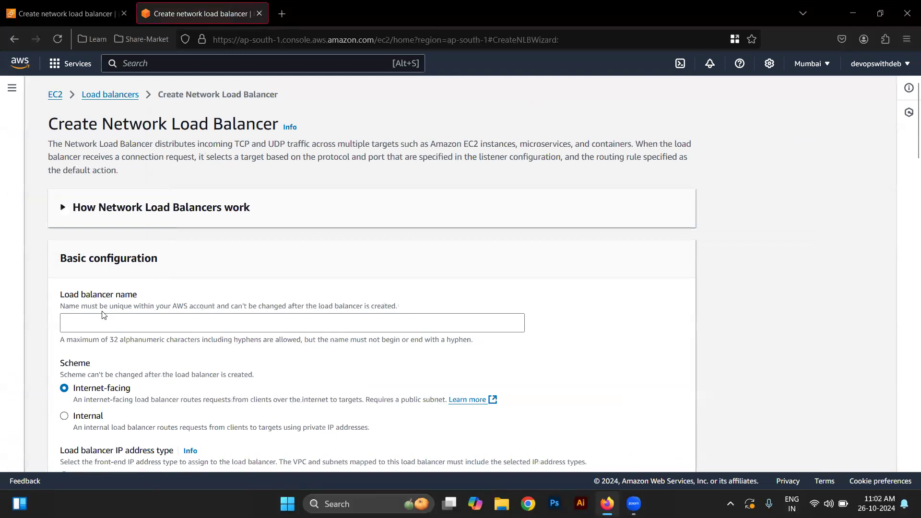
{"action": "scroll", "coordinate": [334, 364], "scroll_direction": "down", "scroll_amount": 5}
{"action": "scroll", "coordinate": [596, 428], "scroll_direction": "down", "scroll_amount": 20}
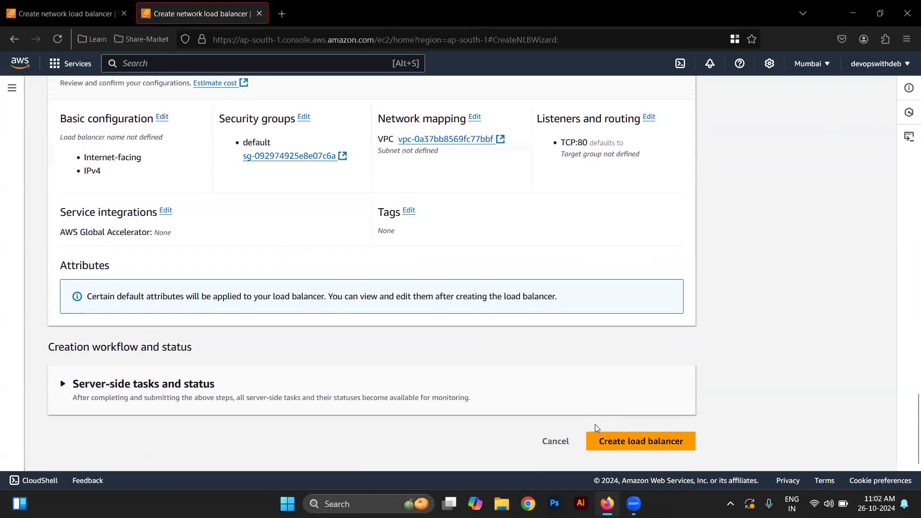
{"action": "left_click", "coordinate": [552, 444]}
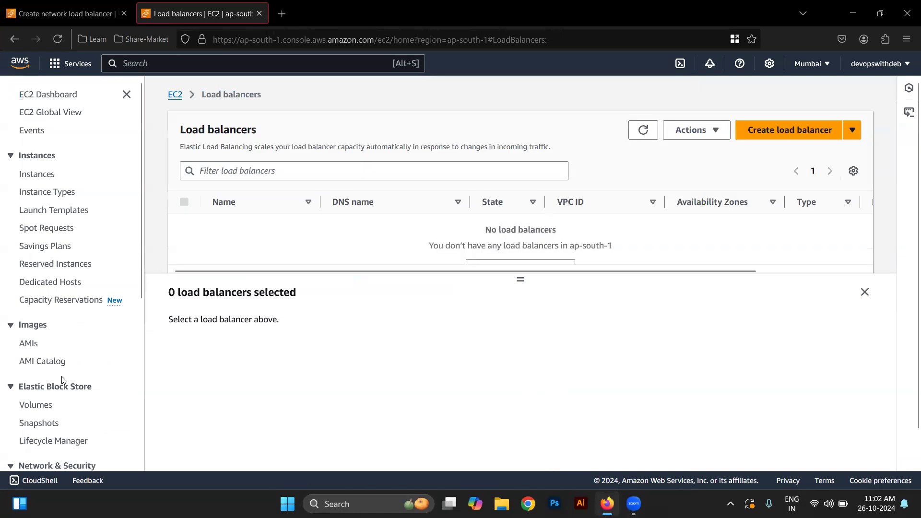
{"action": "scroll", "coordinate": [61, 379], "scroll_direction": "down", "scroll_amount": 5}
{"action": "left_click", "coordinate": [42, 337]}
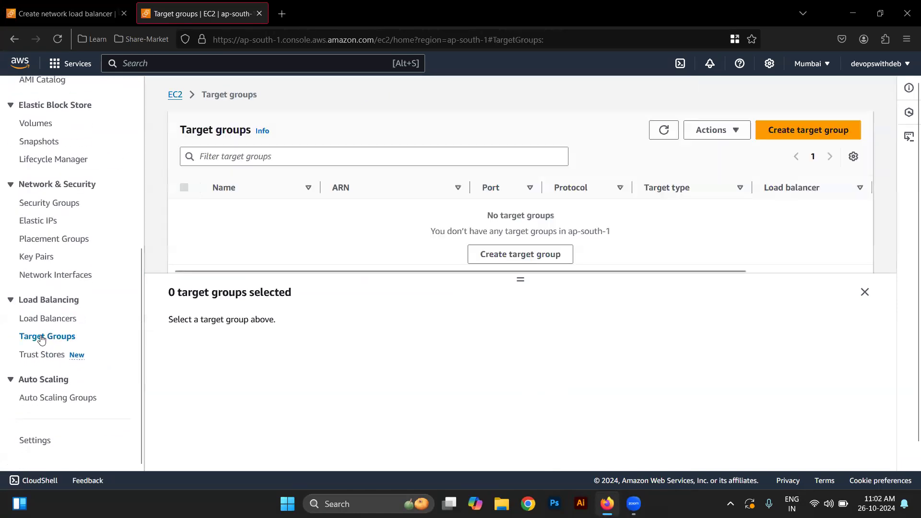
- Start creating a target group with the Instances target type and name it TG
{"action": "left_click", "coordinate": [493, 259]}
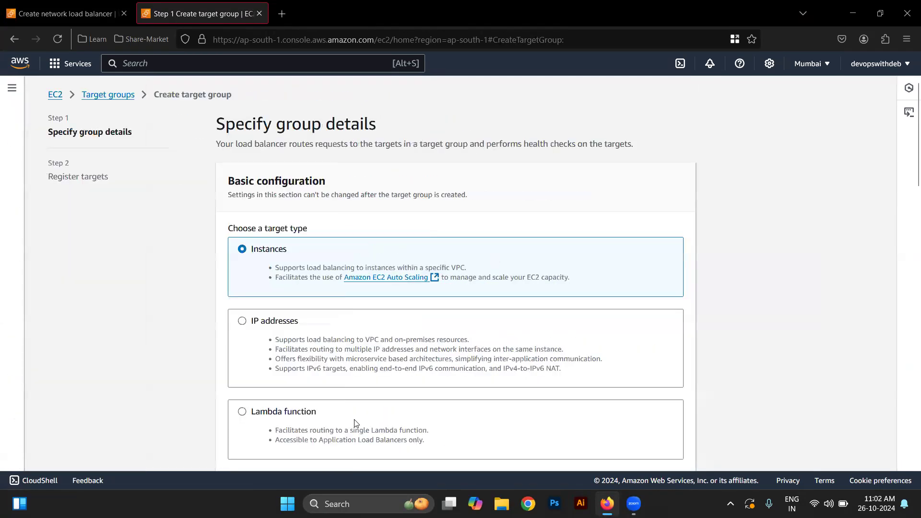
{"action": "scroll", "coordinate": [356, 423], "scroll_direction": "down", "scroll_amount": 4}
{"action": "left_click", "coordinate": [286, 382]}
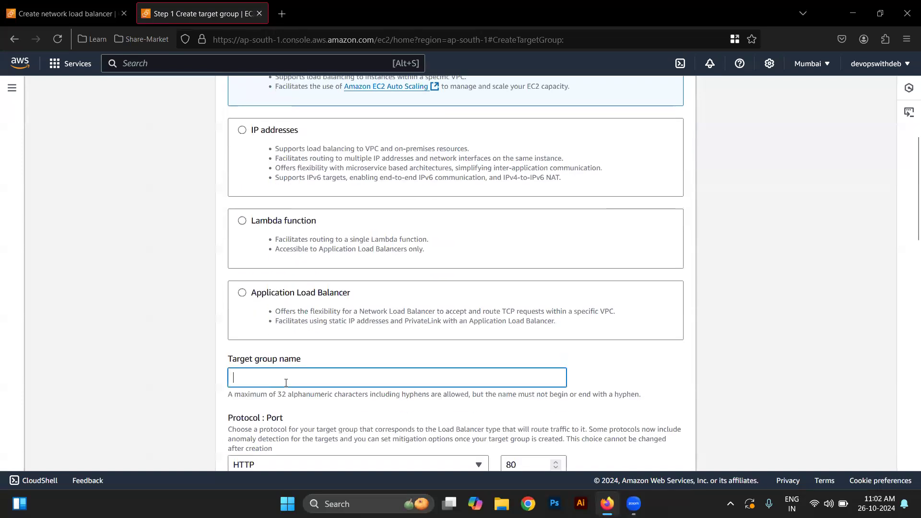
{"action": "type", "text": "TG"}
{"action": "scroll", "coordinate": [475, 379], "scroll_direction": "down", "scroll_amount": 2}
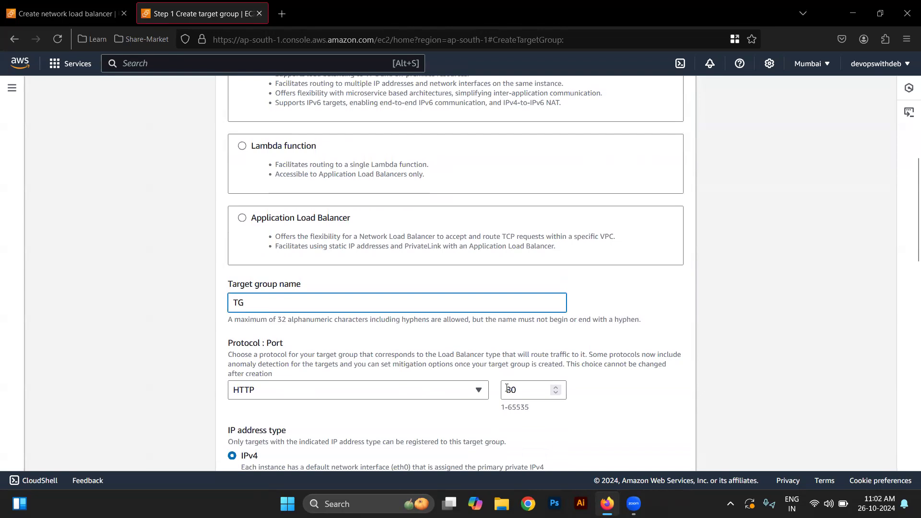
- Review the target group's protocol options, keep HTTP on port 80 with the other defaults, and continue to target registration
{"action": "left_click", "coordinate": [413, 393]}
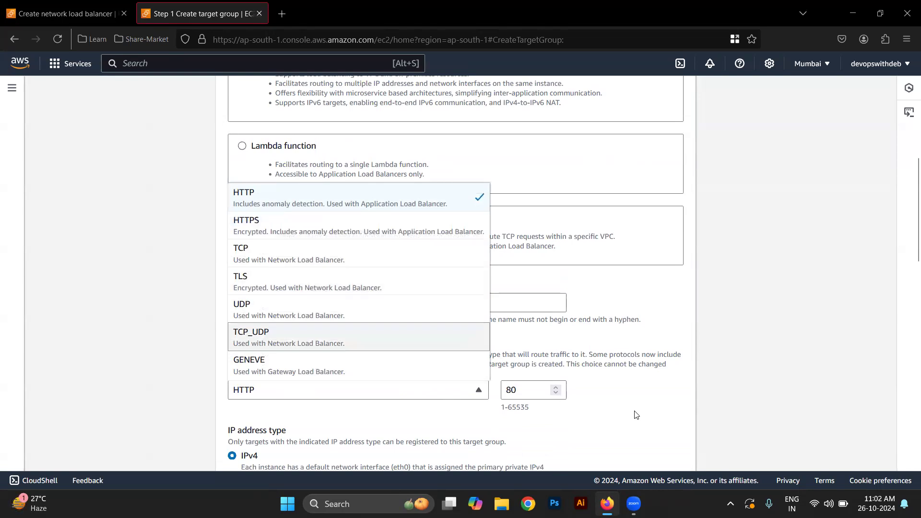
{"action": "left_click", "coordinate": [524, 390]}
{"action": "scroll", "coordinate": [525, 394], "scroll_direction": "down", "scroll_amount": 3}
{"action": "scroll", "coordinate": [524, 396], "scroll_direction": "down", "scroll_amount": 3}
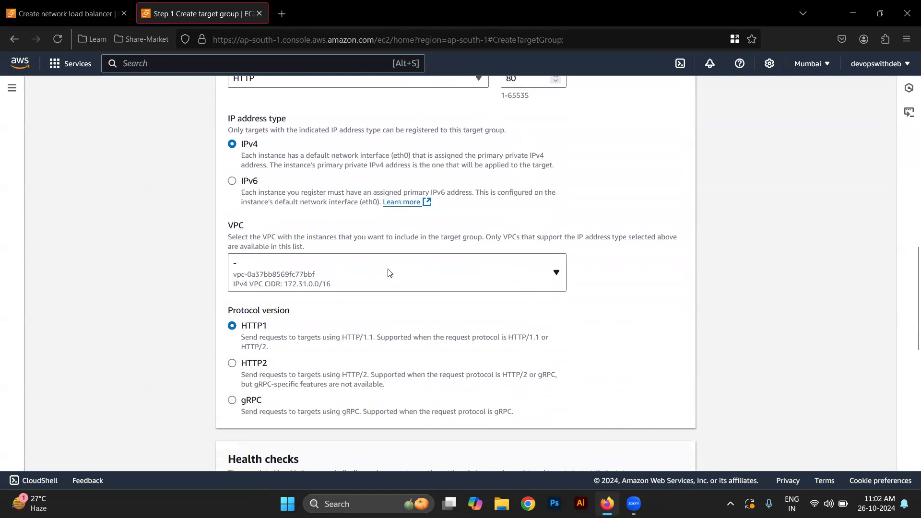
{"action": "scroll", "coordinate": [388, 283], "scroll_direction": "down", "scroll_amount": 8}
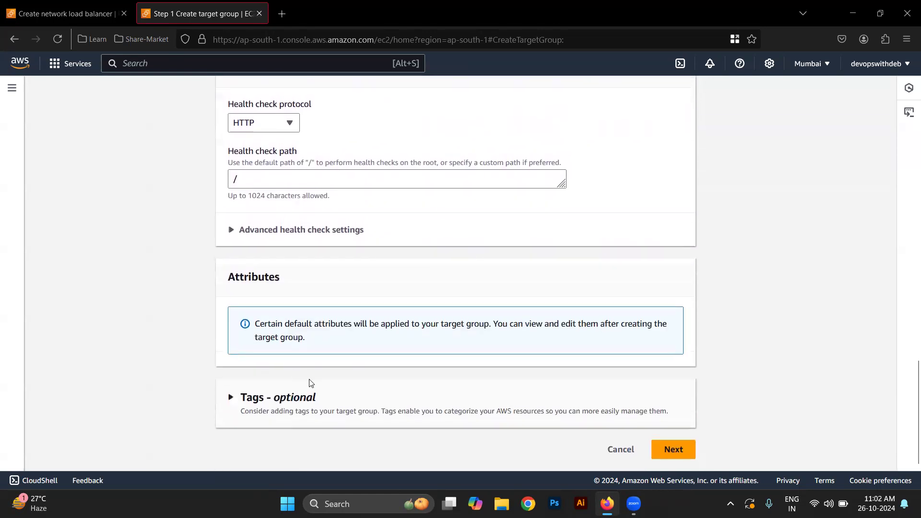
{"action": "left_click", "coordinate": [684, 447]}
- Include the instances apache-1 and apache-2 as pending targets on port 80 and create the target group
{"action": "left_click", "coordinate": [233, 263]}
{"action": "left_click", "coordinate": [232, 287]}
{"action": "scroll", "coordinate": [535, 294], "scroll_direction": "down", "scroll_amount": 3}
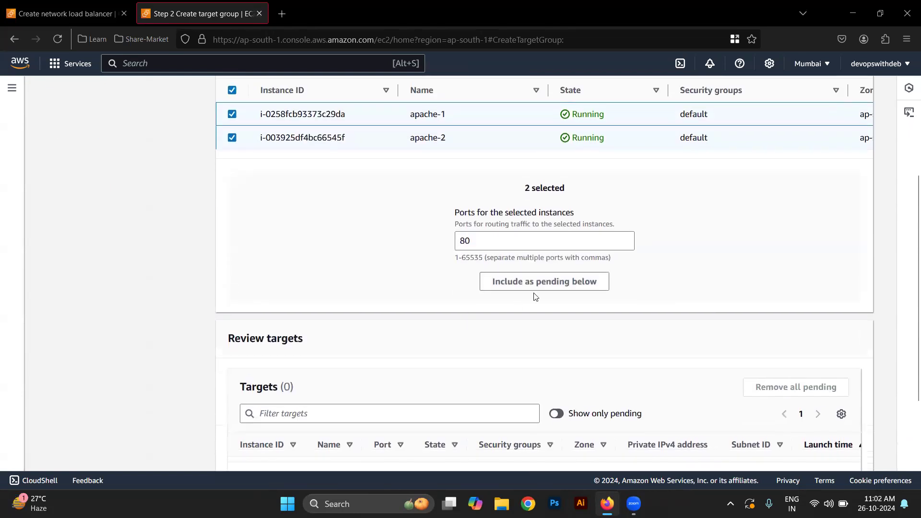
{"action": "left_click", "coordinate": [538, 284]}
{"action": "scroll", "coordinate": [537, 285], "scroll_direction": "down", "scroll_amount": 2}
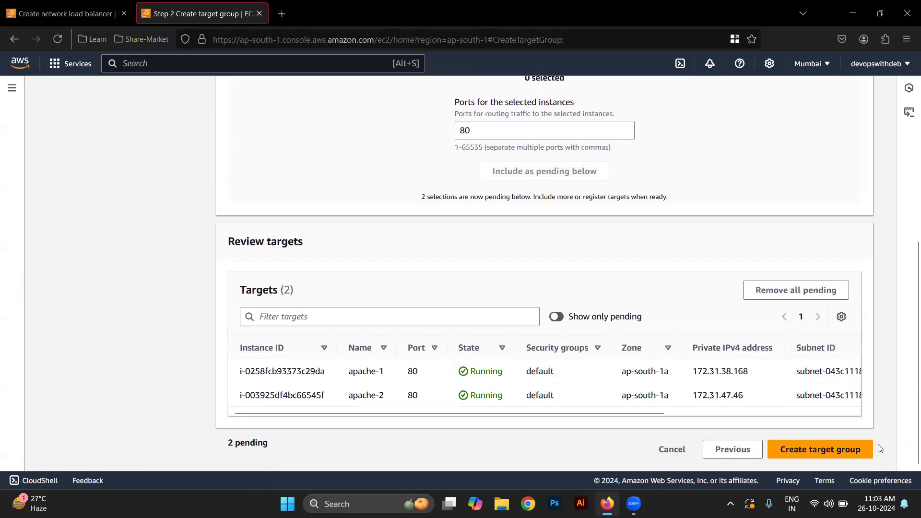
{"action": "left_click", "coordinate": [850, 451]}
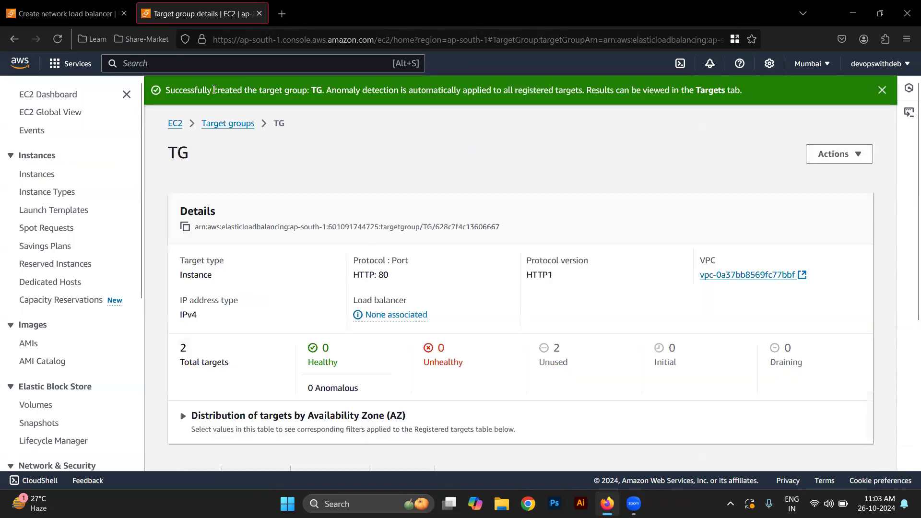
- Start creating a second target group with the Instances target type and name it TG1
{"action": "left_click", "coordinate": [228, 124]}
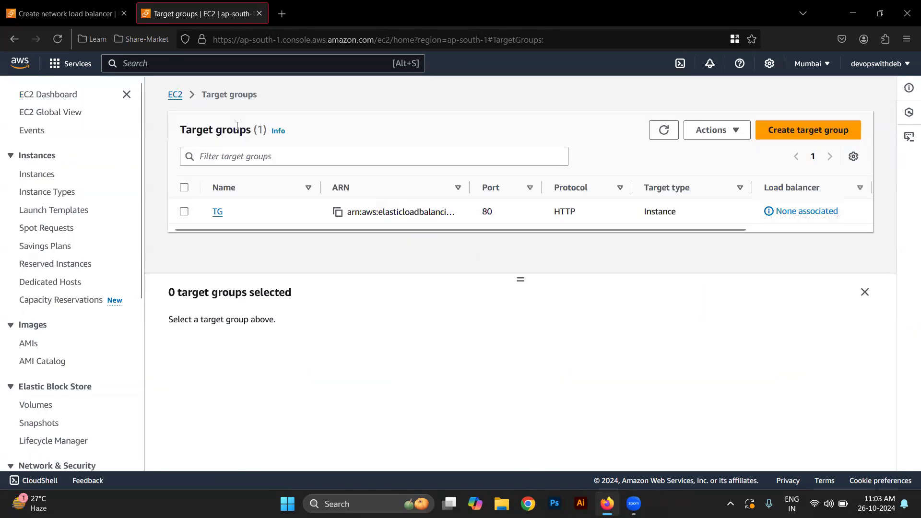
{"action": "left_click", "coordinate": [238, 156]}
{"action": "left_click", "coordinate": [793, 134]}
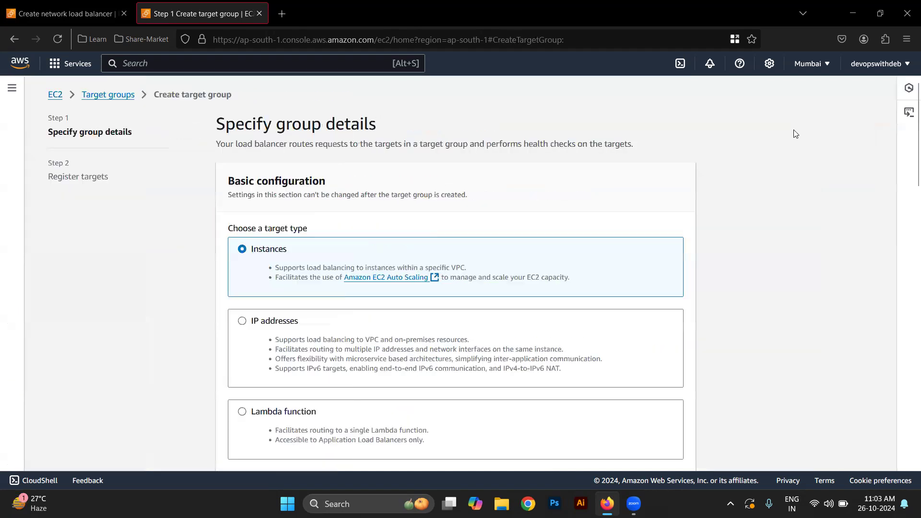
{"action": "scroll", "coordinate": [354, 352], "scroll_direction": "down", "scroll_amount": 5}
{"action": "left_click", "coordinate": [299, 336]}
{"action": "type", "text": "TG1"}
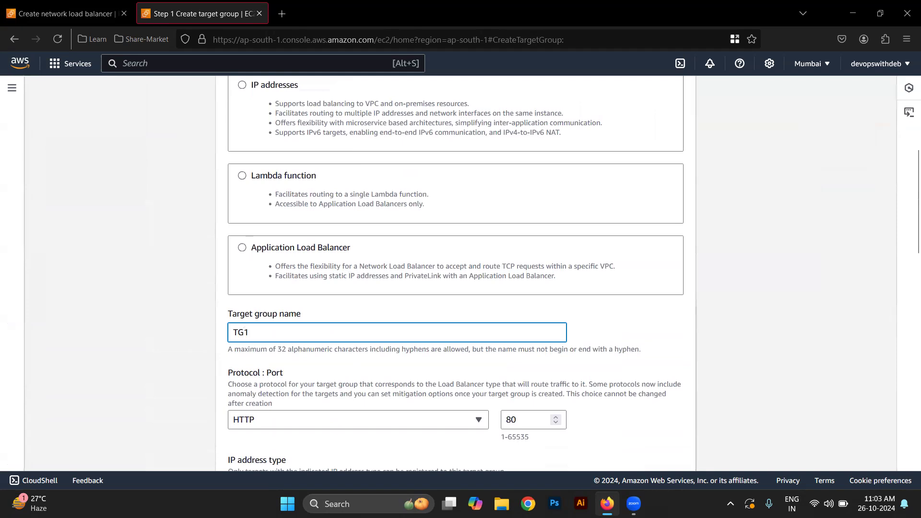
- Set the TG1 target group's protocol to TCP on port 80, keep the other defaults and continue to target registration
{"action": "scroll", "coordinate": [298, 336], "scroll_direction": "down", "scroll_amount": 1}
{"action": "scroll", "coordinate": [306, 312], "scroll_direction": "down", "scroll_amount": 2}
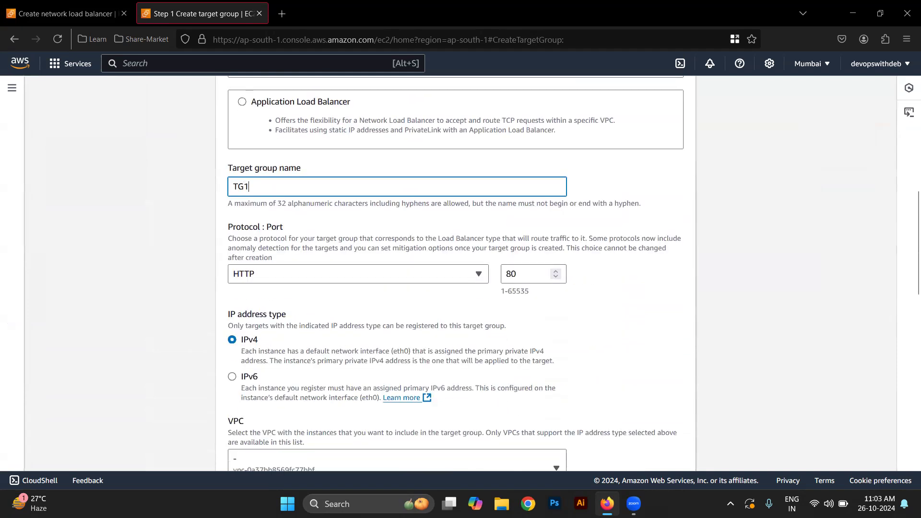
{"action": "left_click", "coordinate": [296, 275]}
{"action": "left_click", "coordinate": [284, 174]}
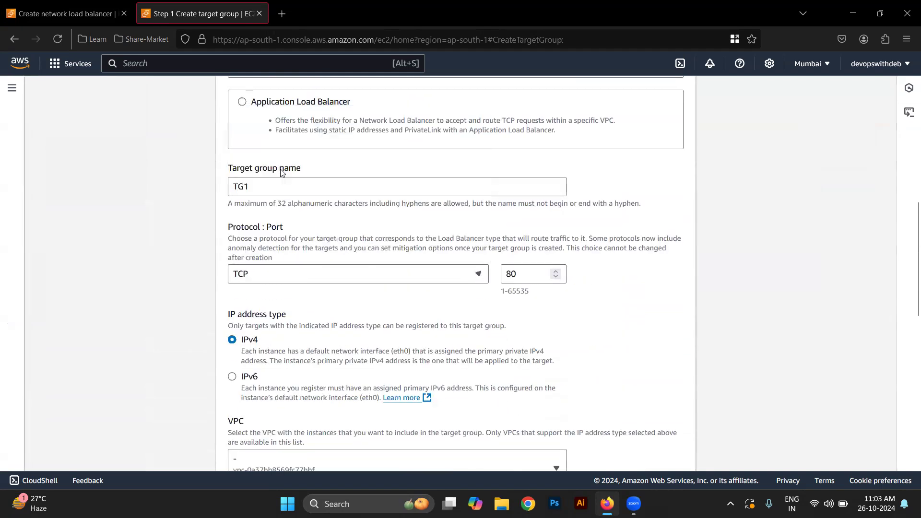
{"action": "scroll", "coordinate": [394, 422], "scroll_direction": "down", "scroll_amount": 8}
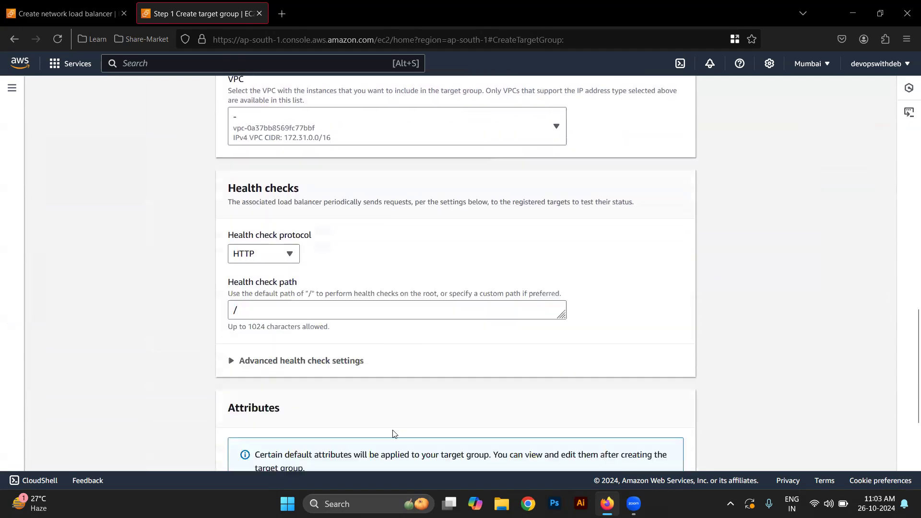
{"action": "scroll", "coordinate": [394, 433], "scroll_direction": "down", "scroll_amount": 2}
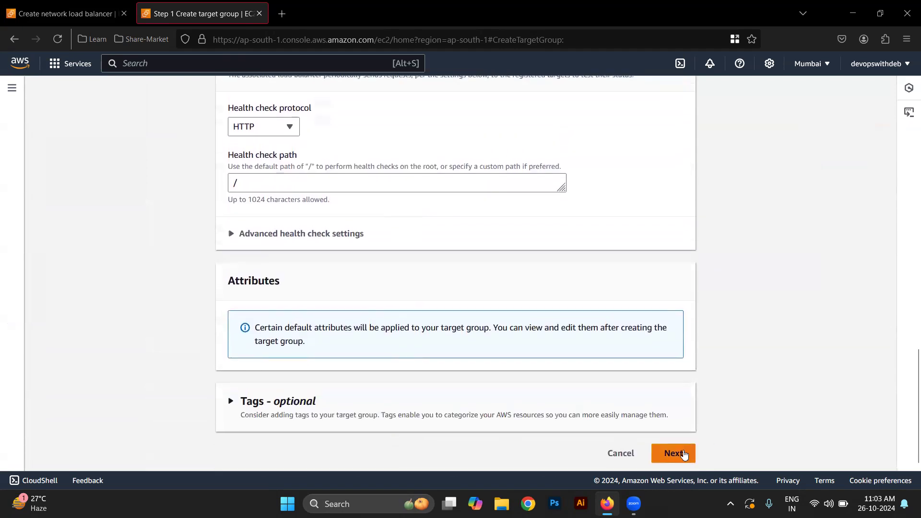
{"action": "left_click", "coordinate": [680, 451]}
- Include apache-1 and apache-2 as pending targets on port 80 and create the TG1 target group
{"action": "left_click", "coordinate": [233, 264]}
{"action": "left_click", "coordinate": [590, 429]}
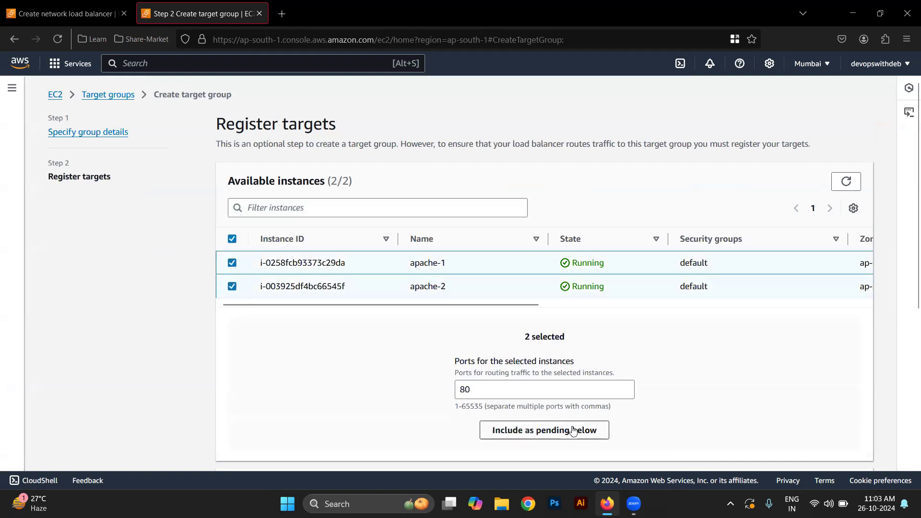
{"action": "scroll", "coordinate": [573, 427], "scroll_direction": "down", "scroll_amount": 5}
{"action": "left_click", "coordinate": [831, 451]}
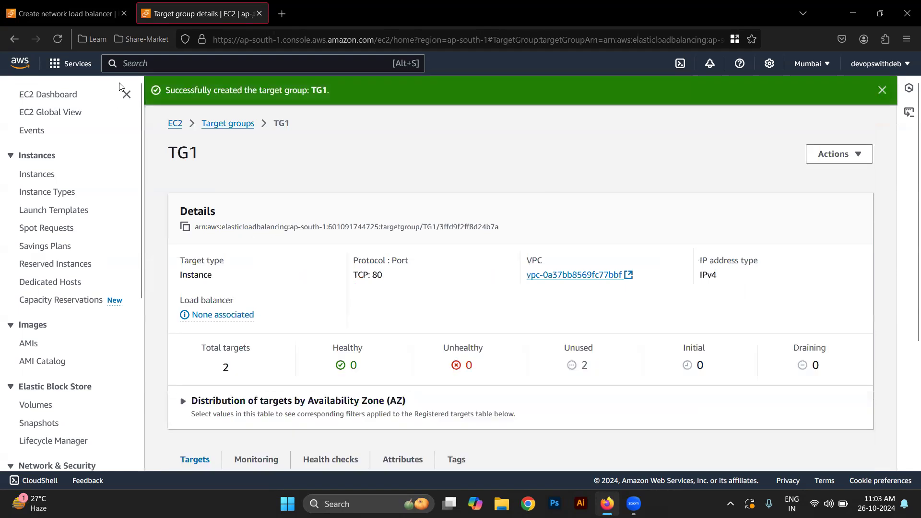
- Return to the network load balancer wizard and refresh the listener's list of available target groups
{"action": "left_click", "coordinate": [233, 126]}
{"action": "left_click", "coordinate": [65, 14]}
{"action": "left_click", "coordinate": [630, 253]}
{"action": "left_click", "coordinate": [564, 253]}
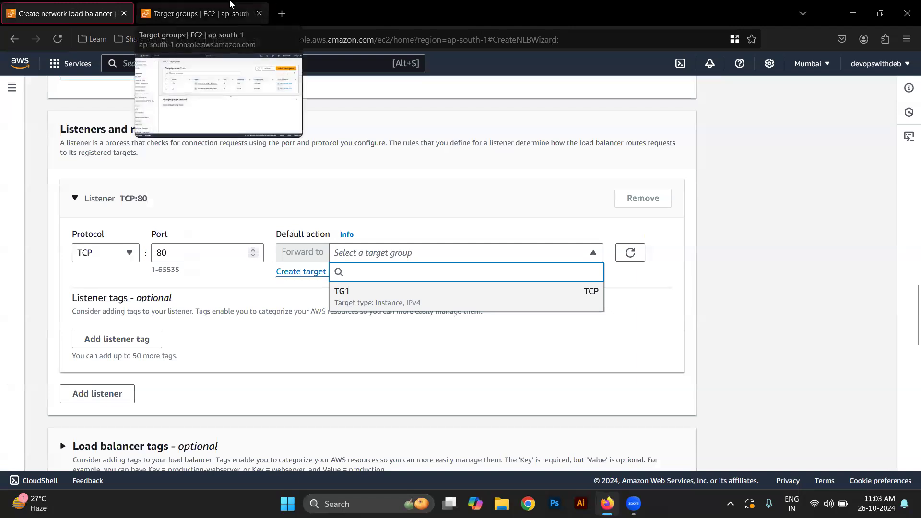
- Compare the protocols of target groups TG and TG1 with the protocol options the load balancer listener supports
{"action": "left_click", "coordinate": [204, 13]}
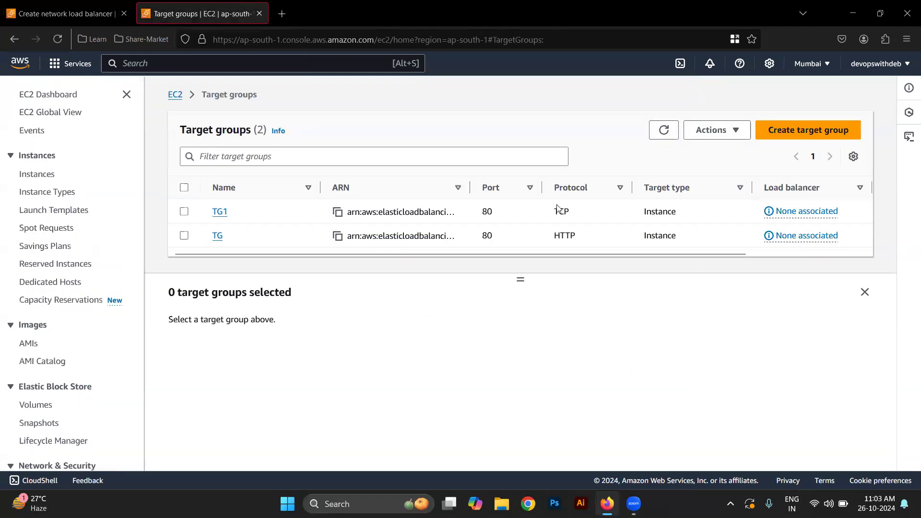
{"action": "double_click", "coordinate": [573, 237]}
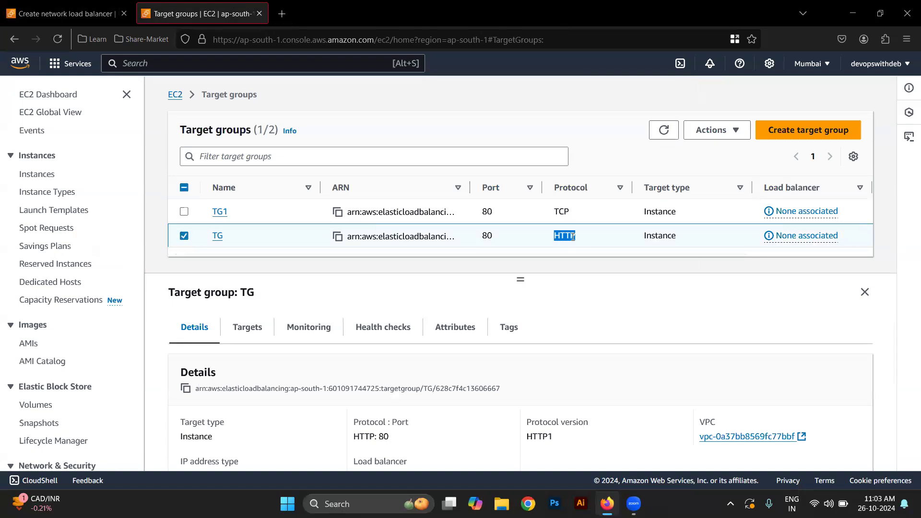
{"action": "left_click", "coordinate": [71, 6]}
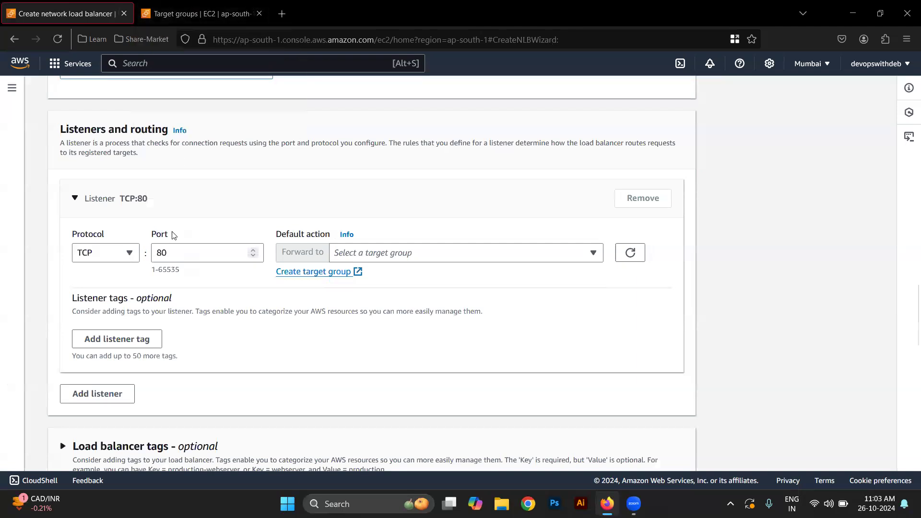
{"action": "left_click", "coordinate": [127, 254]}
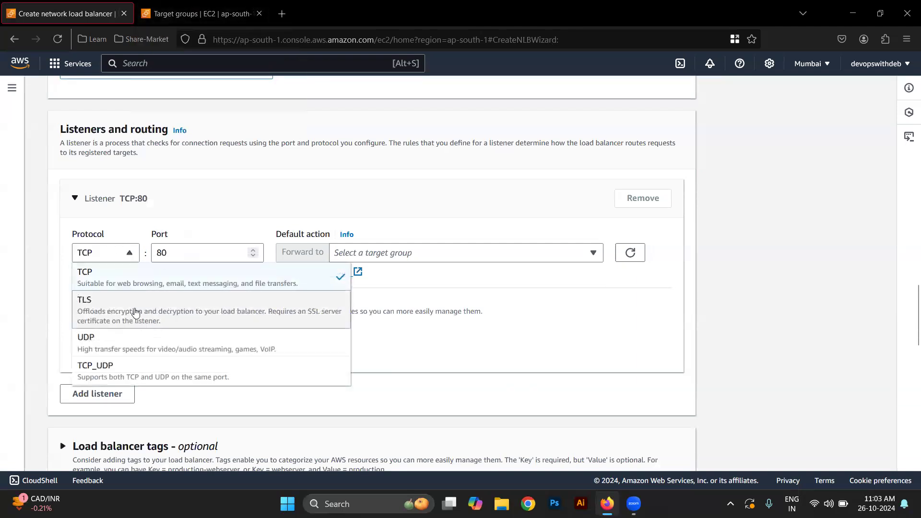
{"action": "scroll", "coordinate": [137, 326], "scroll_direction": "down", "scroll_amount": 1}
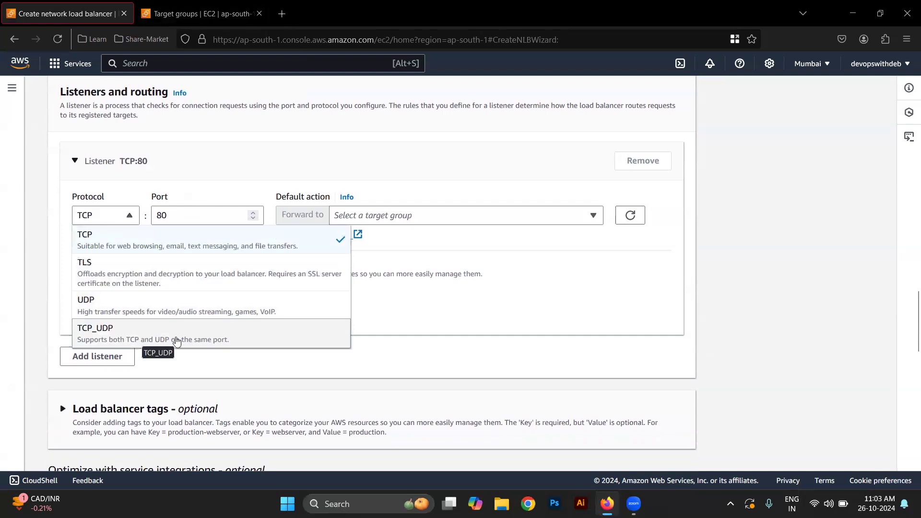
{"action": "left_click", "coordinate": [408, 314]}
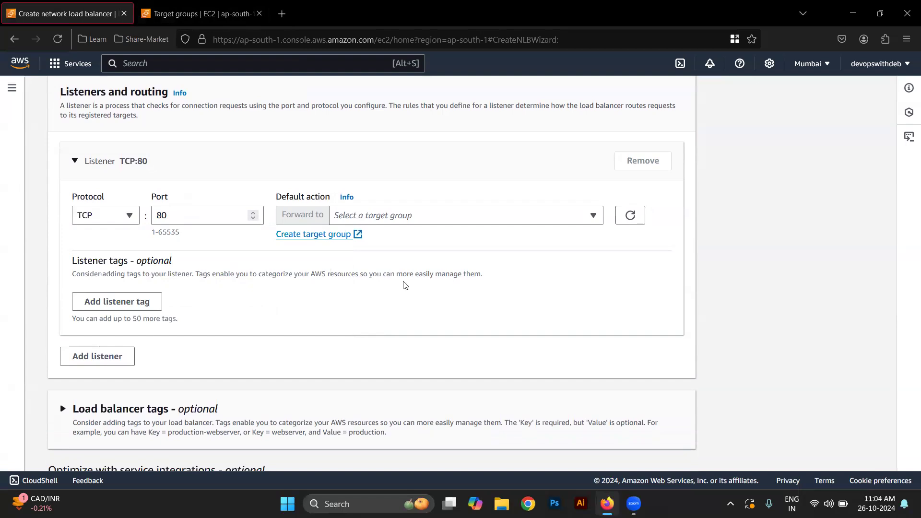
{"action": "left_click", "coordinate": [202, 13]}
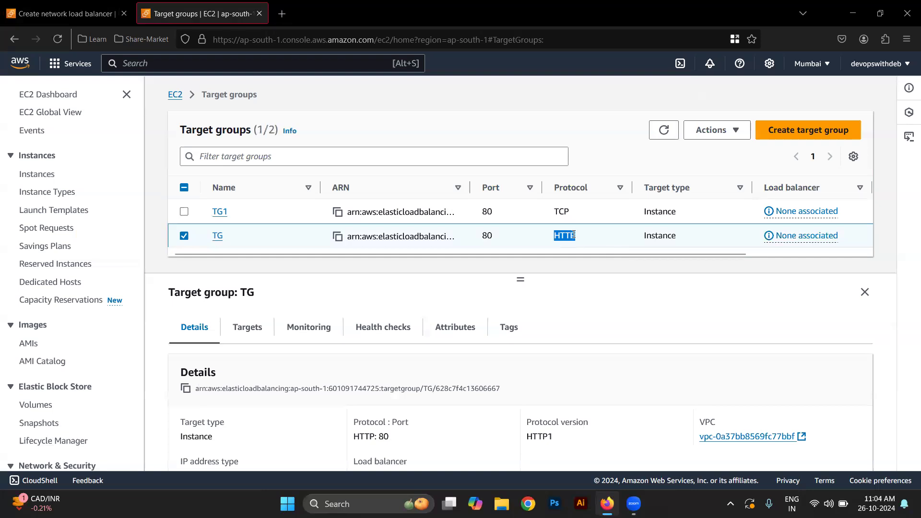
{"action": "left_click", "coordinate": [62, 13]}
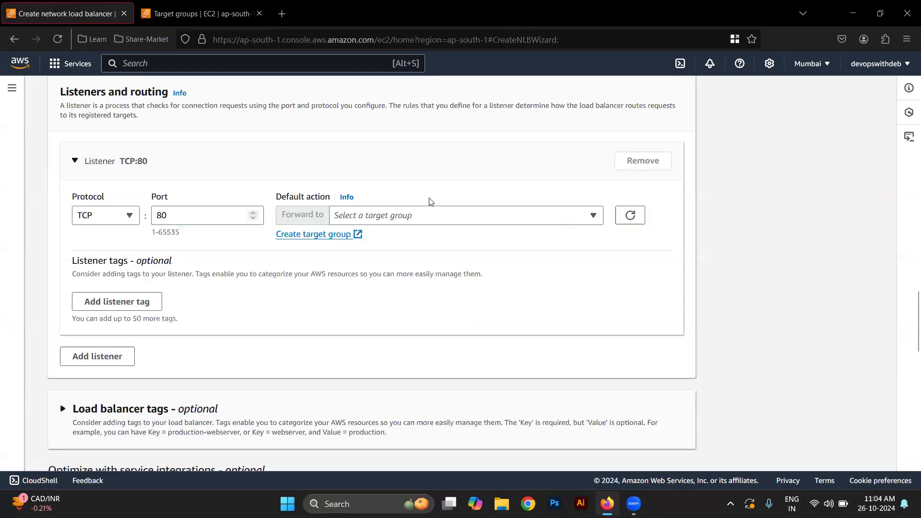
- Set the TCP:80 listener to forward to target group TG1 and create the nlb load balancer
{"action": "left_click", "coordinate": [439, 215]}
{"action": "left_click", "coordinate": [409, 266]}
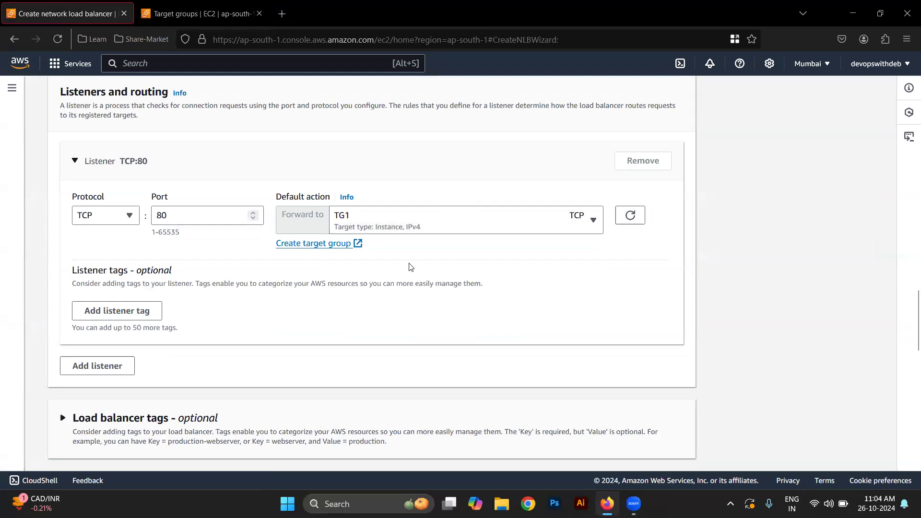
{"action": "scroll", "coordinate": [410, 268], "scroll_direction": "down", "scroll_amount": 3}
{"action": "scroll", "coordinate": [410, 268], "scroll_direction": "down", "scroll_amount": 7}
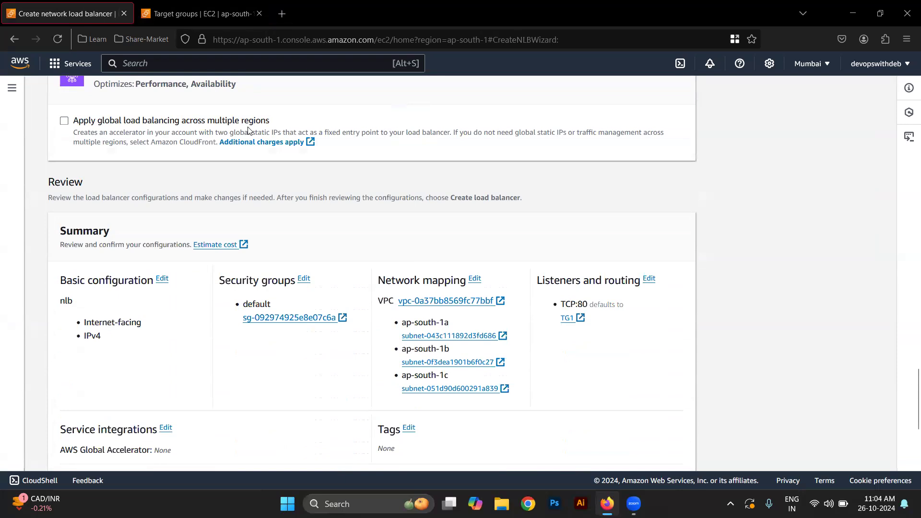
{"action": "scroll", "coordinate": [246, 254], "scroll_direction": "down", "scroll_amount": 4}
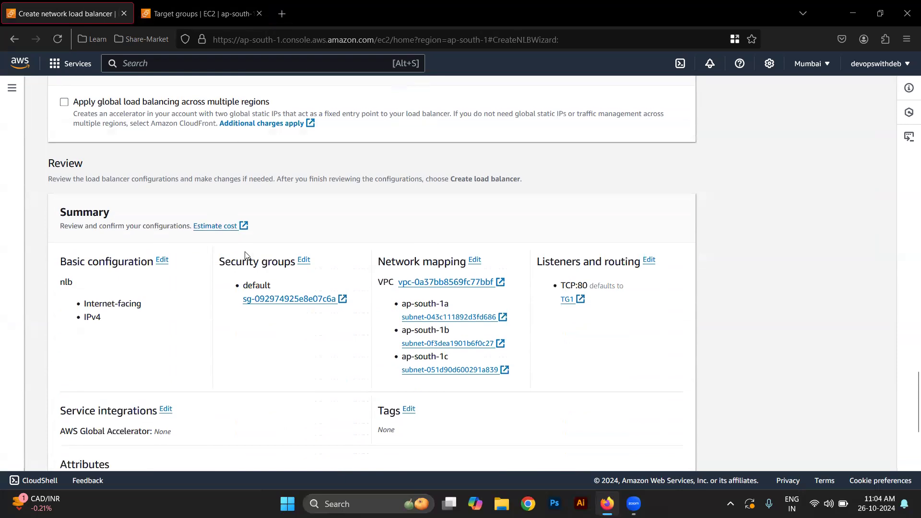
{"action": "scroll", "coordinate": [246, 255], "scroll_direction": "down", "scroll_amount": 1}
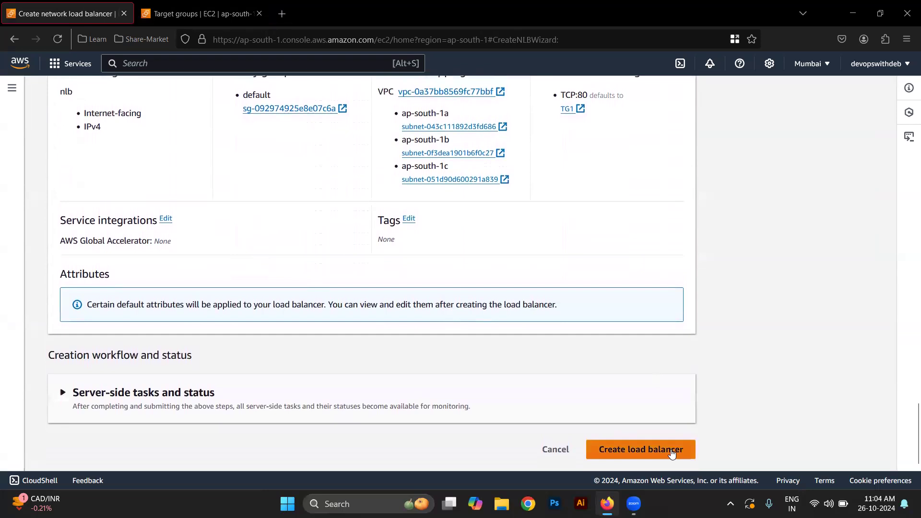
{"action": "left_click", "coordinate": [676, 449]}
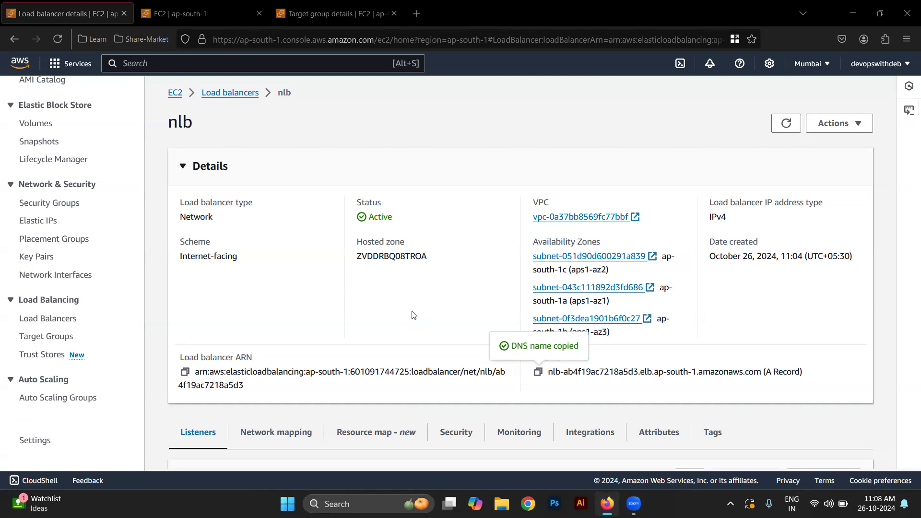
- Copy the nlb load balancer's DNS name, open it in a new browser tab and reload the page several times
{"action": "left_click", "coordinate": [539, 373]}
{"action": "left_click", "coordinate": [417, 17]}
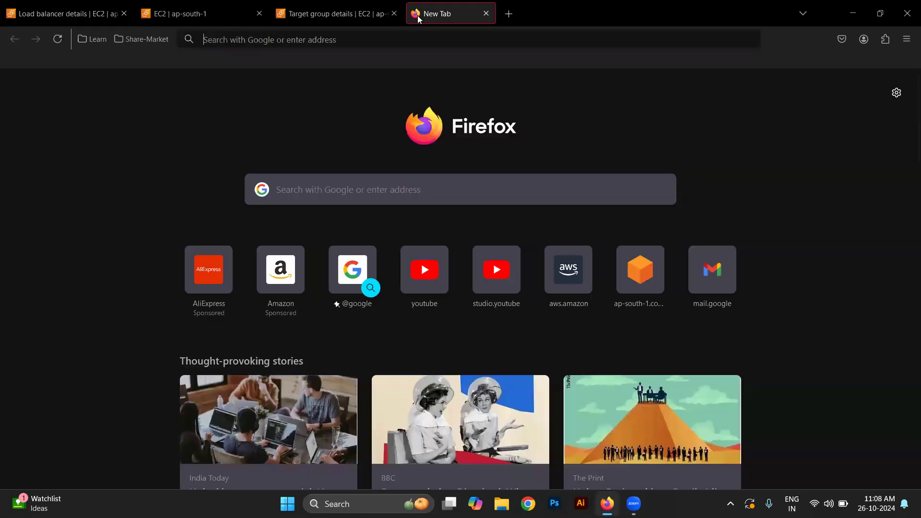
{"action": "key", "text": "ctrl+v"}
{"action": "key", "text": "Return"}
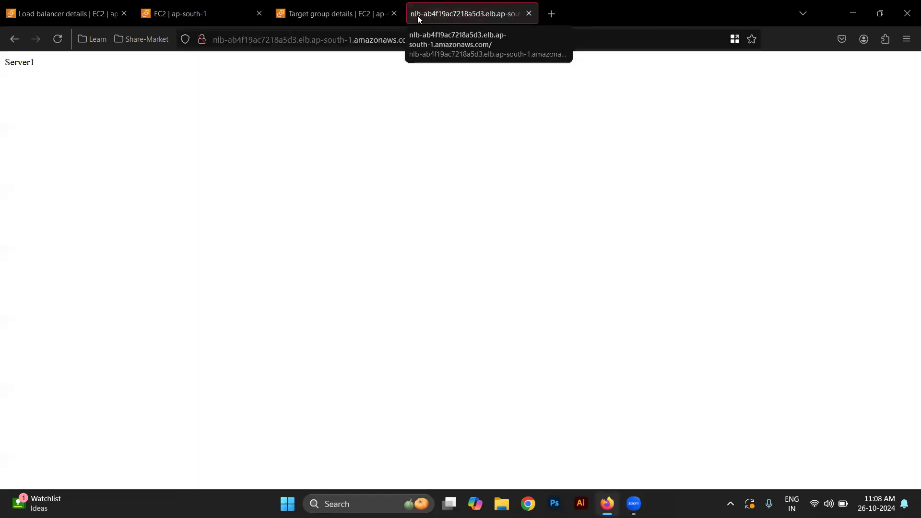
{"action": "left_click", "coordinate": [61, 38]}
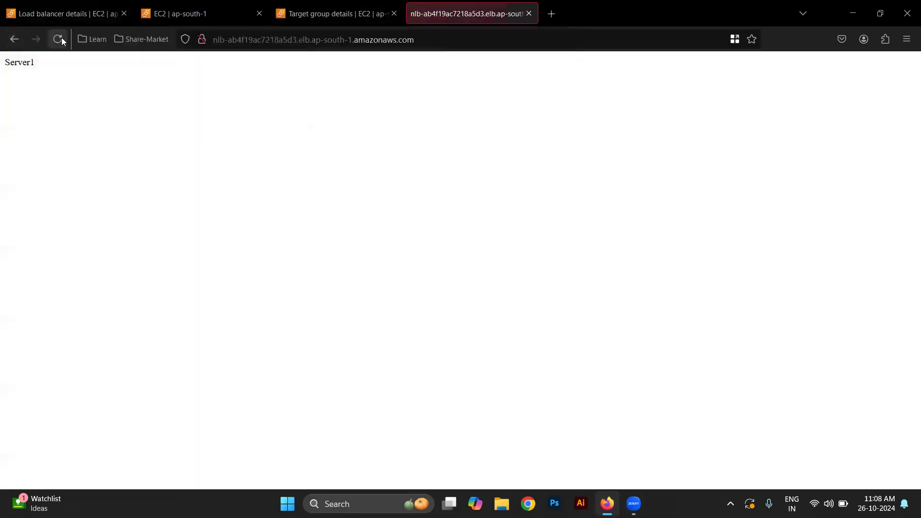
{"action": "left_click", "coordinate": [61, 37]}
{"action": "left_click", "coordinate": [62, 38]}
- Try to open /index1.html under the load balancer's DNS name
{"action": "left_click", "coordinate": [477, 38]}
{"action": "left_click", "coordinate": [478, 39]}
{"action": "type", "text": "/"}
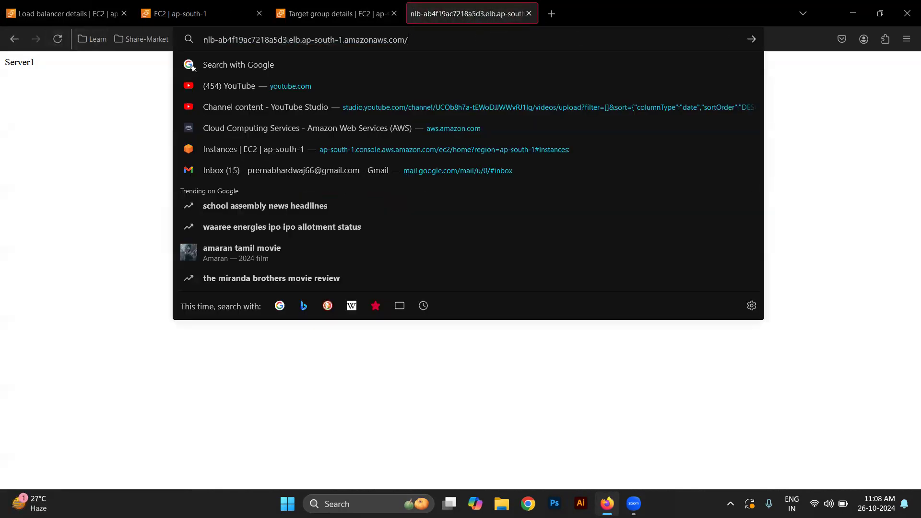
{"action": "type", "text": "ineex"}
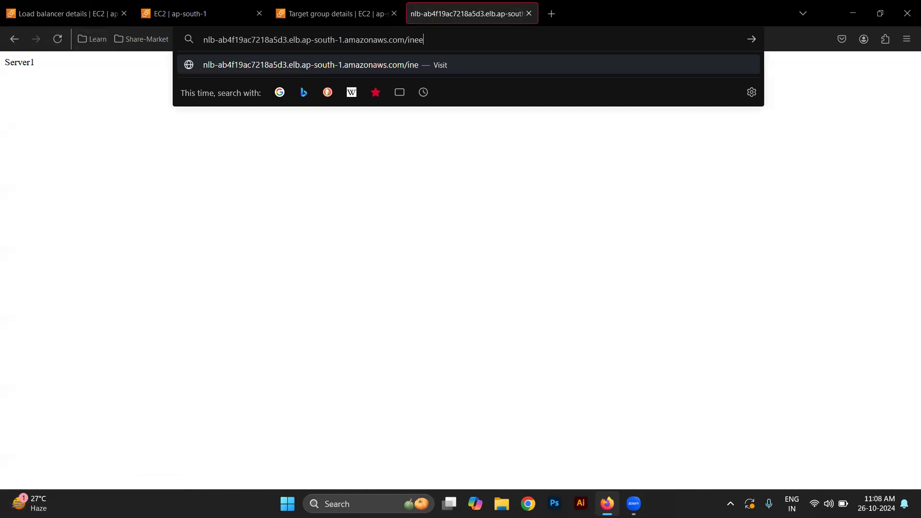
{"action": "key", "text": "BackSpace"}
{"action": "key", "text": "BackSpace"}
{"action": "key", "text": "BackSpace"}
{"action": "type", "text": "dex1.html"}
{"action": "key", "text": "Return"}
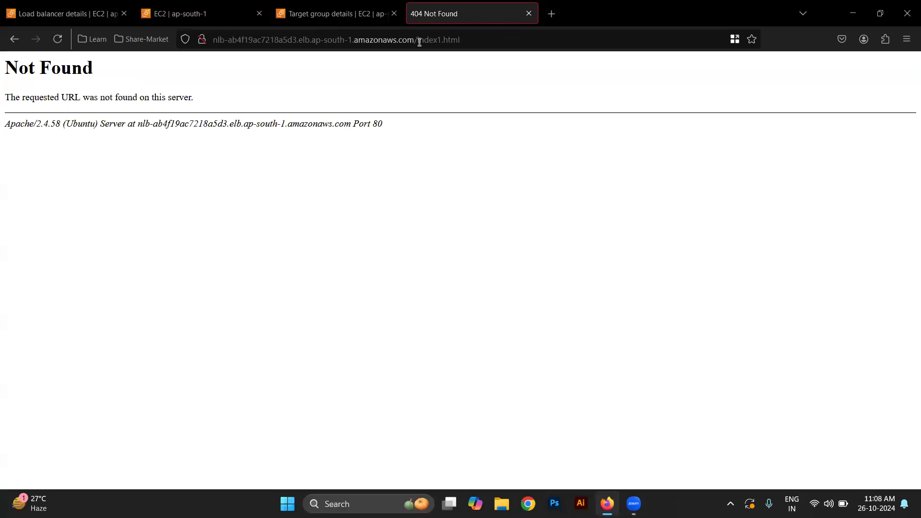
- Remove index1.html from the address and load the load balancer's root page again
{"action": "left_click_drag", "start_coordinate": [416, 39], "coordinate": [507, 54]}
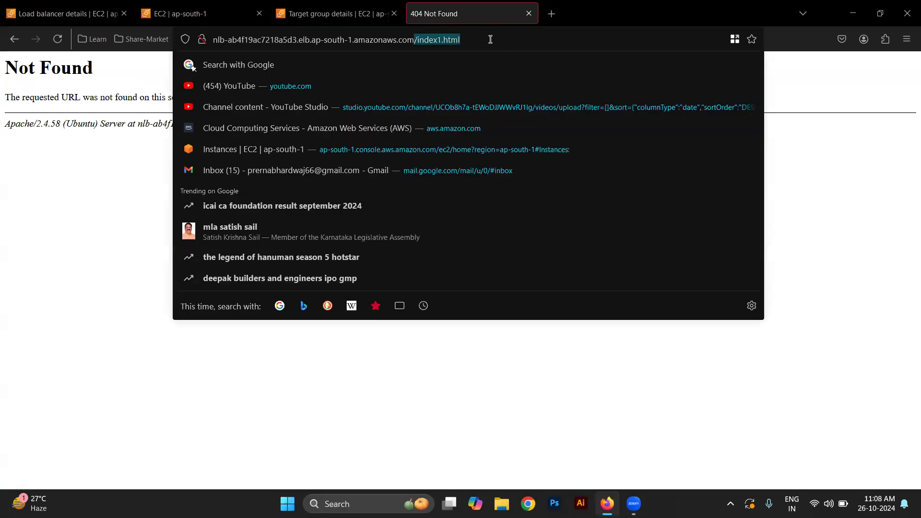
{"action": "left_click", "coordinate": [490, 39]}
{"action": "key", "text": "BackSpace"}
{"action": "key", "text": "BackSpace"}
{"action": "key", "text": "BackSpace"}
{"action": "key", "text": "BackSpace"}
{"action": "key", "text": "BackSpace"}
{"action": "key", "text": "BackSpace"}
{"action": "key", "text": "BackSpace"}
{"action": "key", "text": "BackSpace"}
{"action": "key", "text": "BackSpace"}
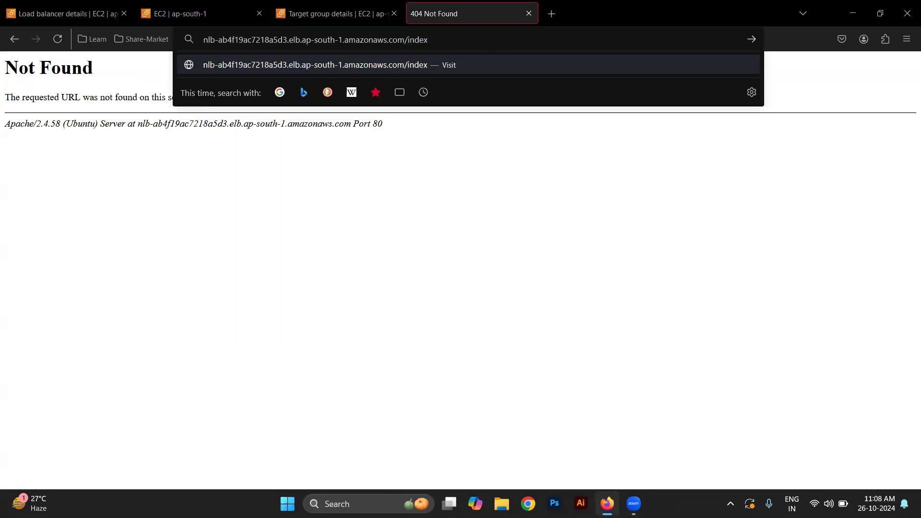
{"action": "key", "text": "BackSpace"}
{"action": "key", "text": "BackSpace"}
{"action": "key", "text": "BackSpace"}
{"action": "key", "text": "Return"}
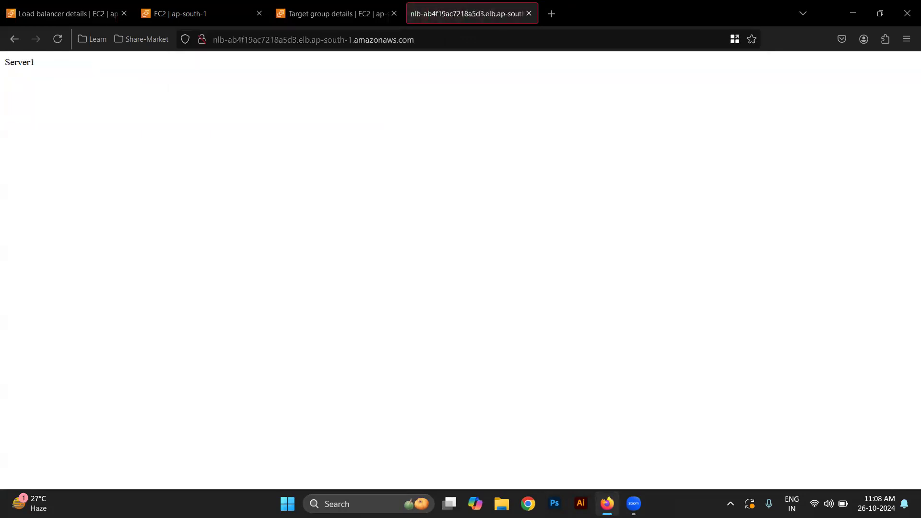
- Copy the load balancer's address from the browser and open Windows Terminal
{"action": "left_click", "coordinate": [305, 43]}
{"action": "key", "text": "ctrl+c"}
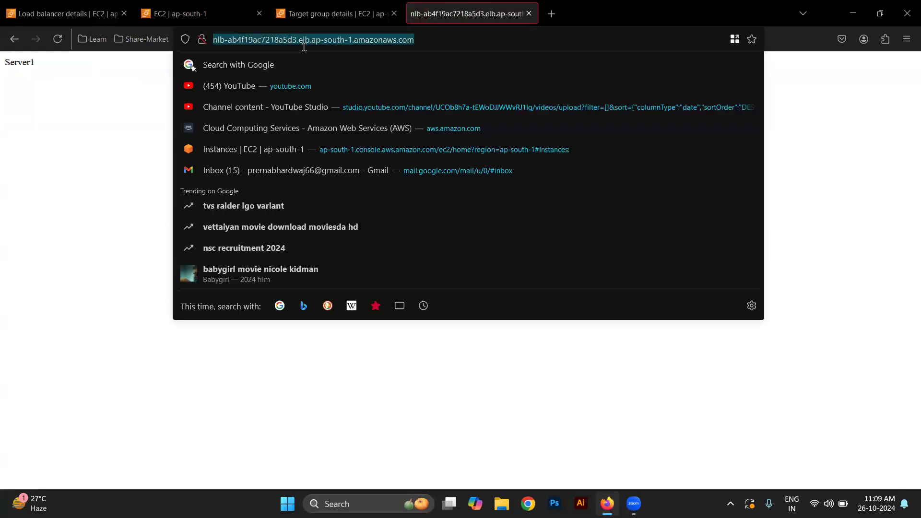
{"action": "left_click", "coordinate": [350, 502]}
{"action": "type", "text": "terminal"}
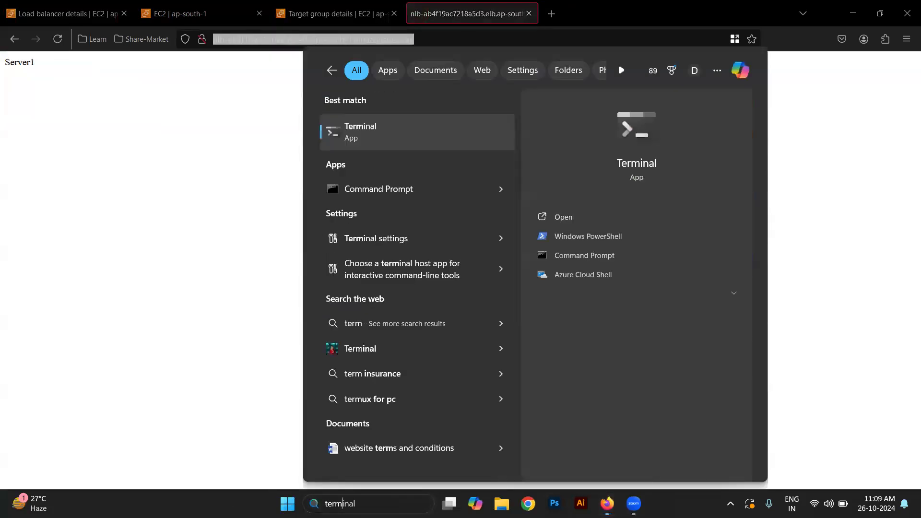
{"action": "left_click", "coordinate": [431, 128]}
{"action": "type", "text": "ping"}
{"action": "key", "text": "ctrl+v"}
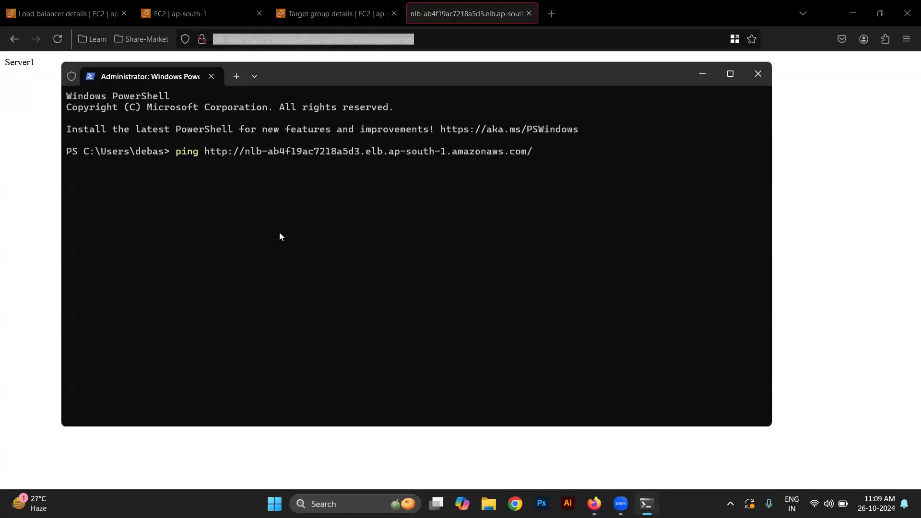
{"action": "key", "text": "Return"}
{"action": "key", "text": "Up"}
{"action": "key", "text": "BackSpace"}
{"action": "key", "text": "Return"}
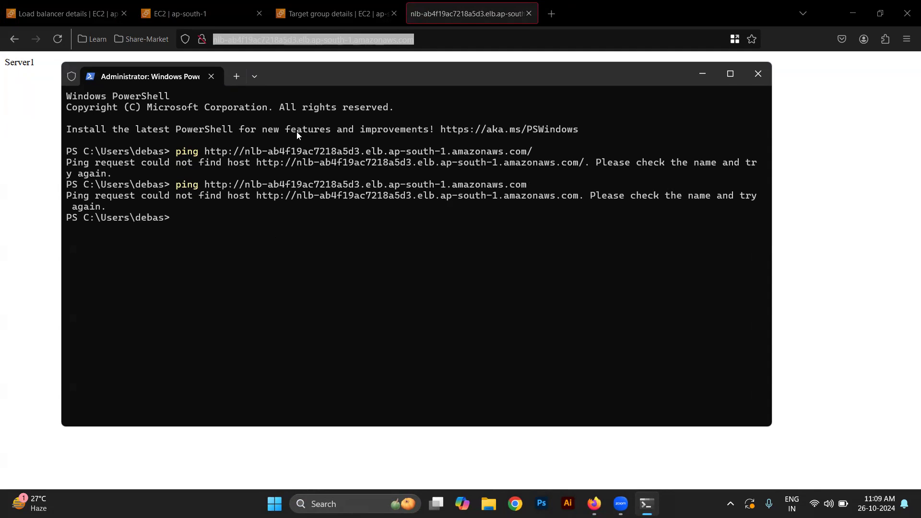
{"action": "key", "text": "Up"}
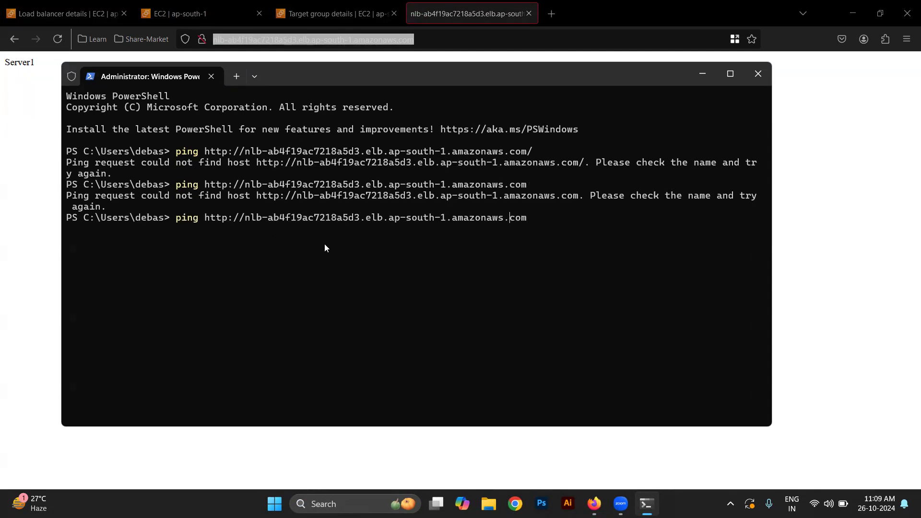
{"action": "key", "text": "Left"}
{"action": "key", "text": "BackSpace"}
{"action": "key", "text": "BackSpace"}
{"action": "key", "text": "BackSpace"}
{"action": "key", "text": "BackSpace"}
{"action": "key", "text": "BackSpace"}
{"action": "key", "text": "BackSpace"}
{"action": "key", "text": "BackSpace"}
{"action": "key", "text": "Return"}
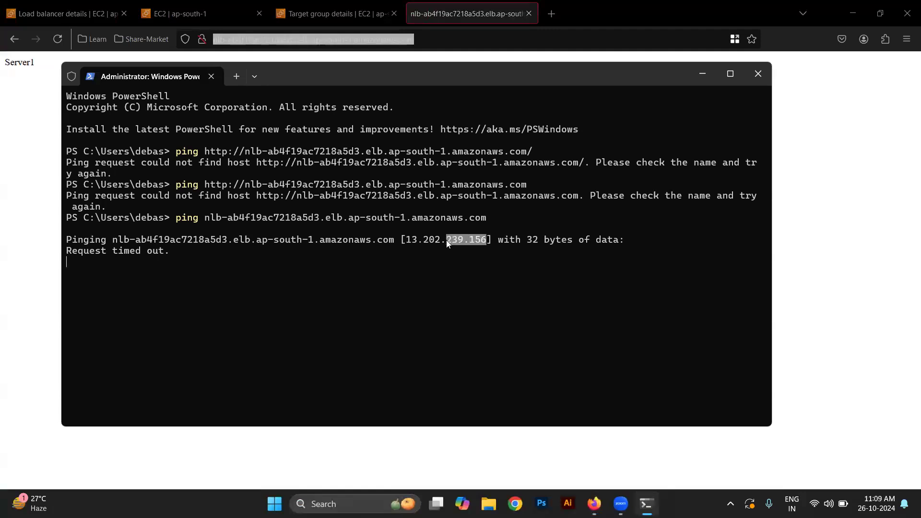
- Copy the resolved IP address, stop the ping and run curl 13.202.239.156 twice
{"action": "left_click", "coordinate": [408, 240]}
{"action": "key", "text": "ctrl+c"}
{"action": "type", "text": "curl"}
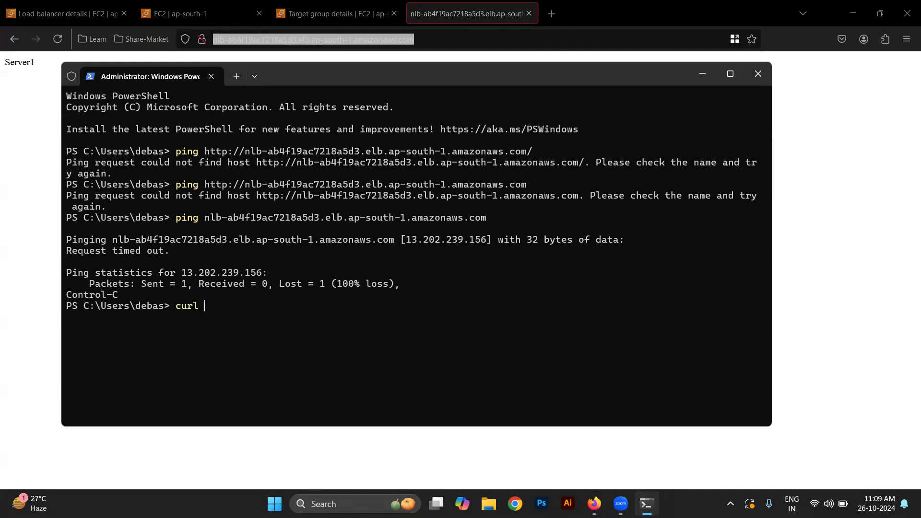
{"action": "key", "text": "ctrl+v"}
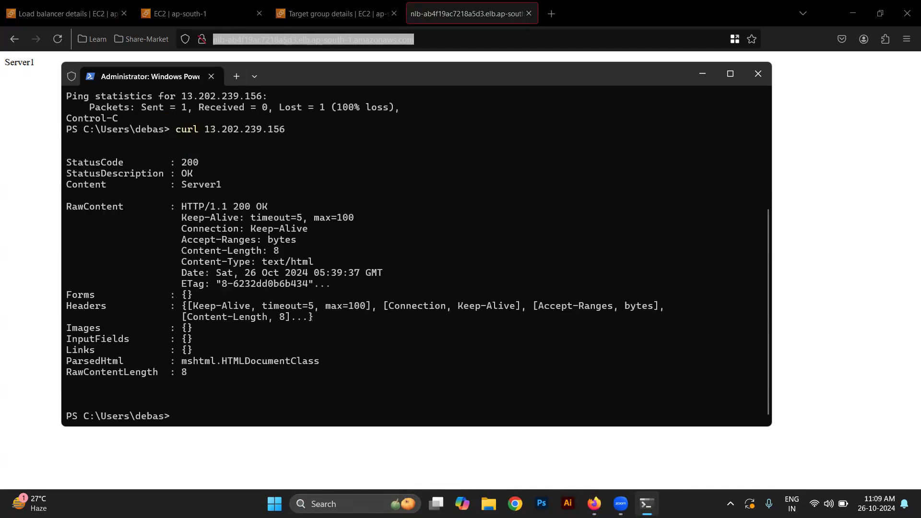
{"action": "key", "text": "Up"}
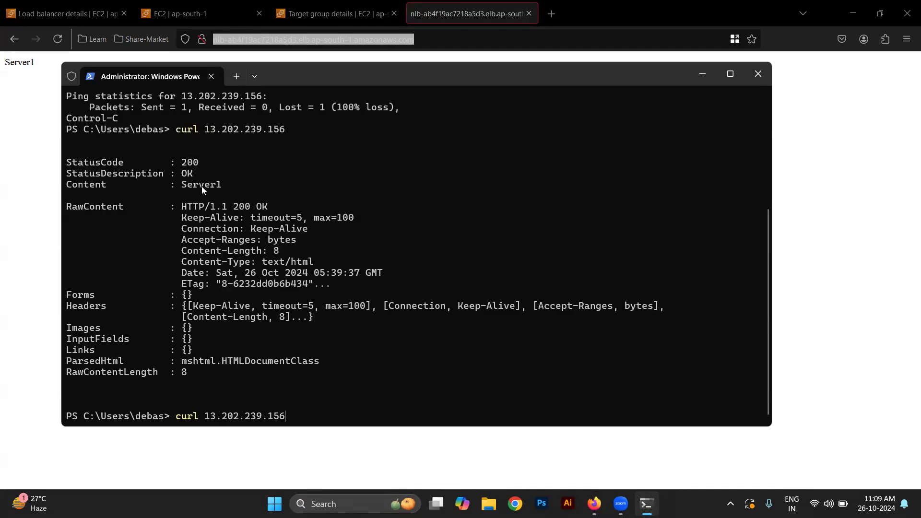
{"action": "key", "text": "Return"}
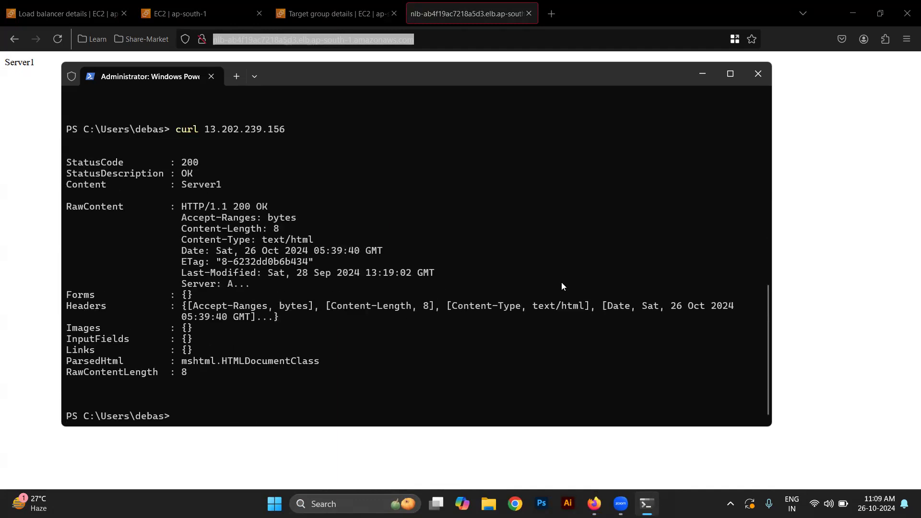
{"action": "left_click", "coordinate": [449, 42]}
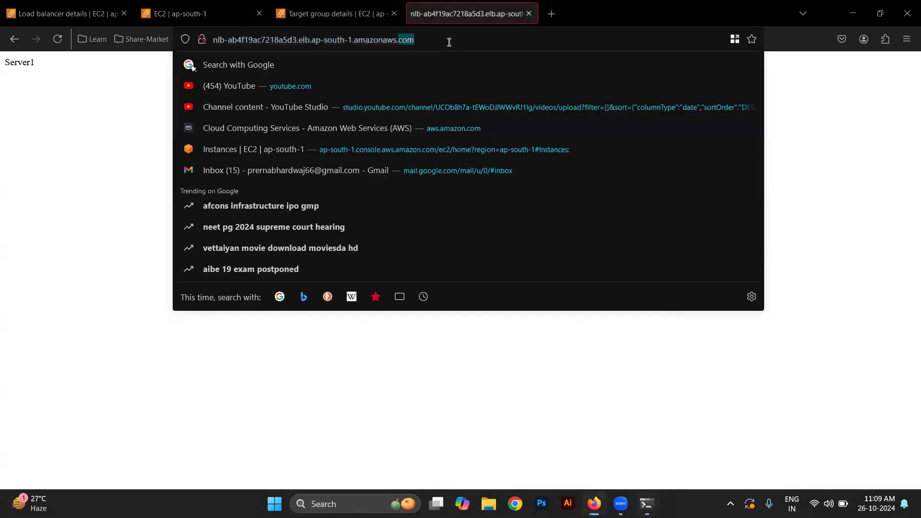
{"action": "key", "text": "alt+Tab"}
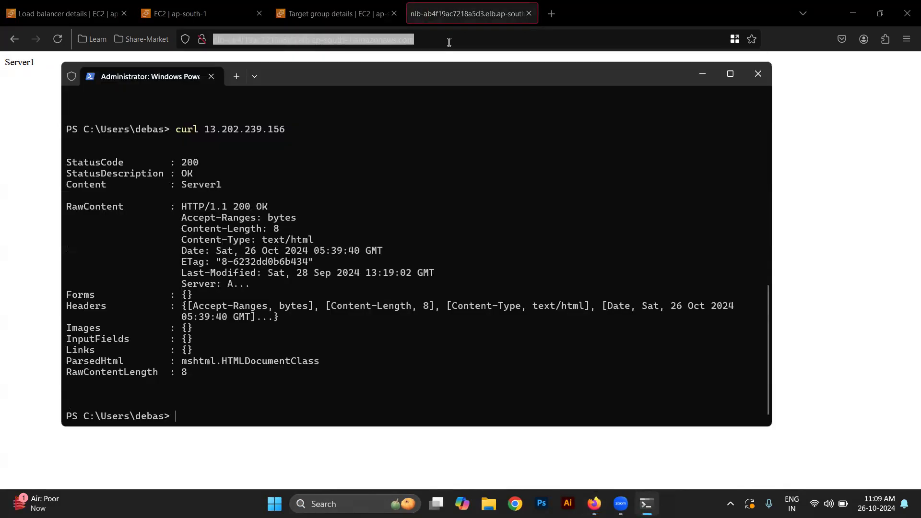
{"action": "key", "text": "Up"}
{"action": "key", "text": "BackSpace"}
{"action": "key", "text": "BackSpace"}
{"action": "key", "text": "BackSpace"}
{"action": "key", "text": "BackSpace"}
{"action": "key", "text": "BackSpace"}
{"action": "key", "text": "BackSpace"}
{"action": "key", "text": "BackSpace"}
{"action": "key", "text": "BackSpace"}
{"action": "key", "text": "BackSpace"}
{"action": "key", "text": "BackSpace"}
{"action": "key", "text": "BackSpace"}
{"action": "key", "text": "BackSpace"}
{"action": "key", "text": "BackSpace"}
{"action": "key", "text": "BackSpace"}
{"action": "type", "text": "http://nlb-ab4f19ac7218a5d3.elb.ap-south-1.amazonaws.com/"}
{"action": "key", "text": "BackSpace"}
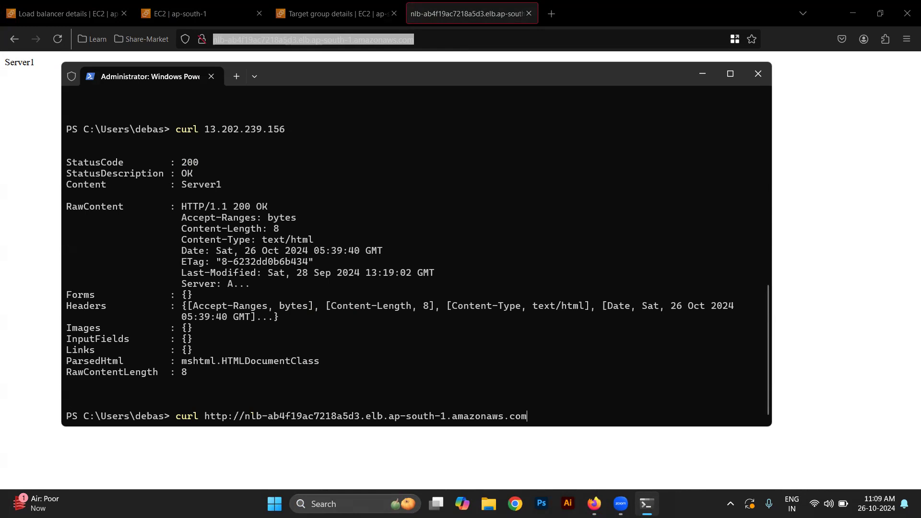
{"action": "key", "text": "Return"}
- Rerun the curl request to the load balancer's DNS name four more times
{"action": "key", "text": "Up"}
{"action": "key", "text": "Return"}
{"action": "key", "text": "Up"}
{"action": "key", "text": "Escape"}
{"action": "key", "text": "Up"}
{"action": "key", "text": "Return"}
{"action": "key", "text": "Up"}
{"action": "key", "text": "Escape"}
{"action": "key", "text": "Up"}
{"action": "key", "text": "Return"}
{"action": "key", "text": "Up"}
{"action": "key", "text": "Escape"}
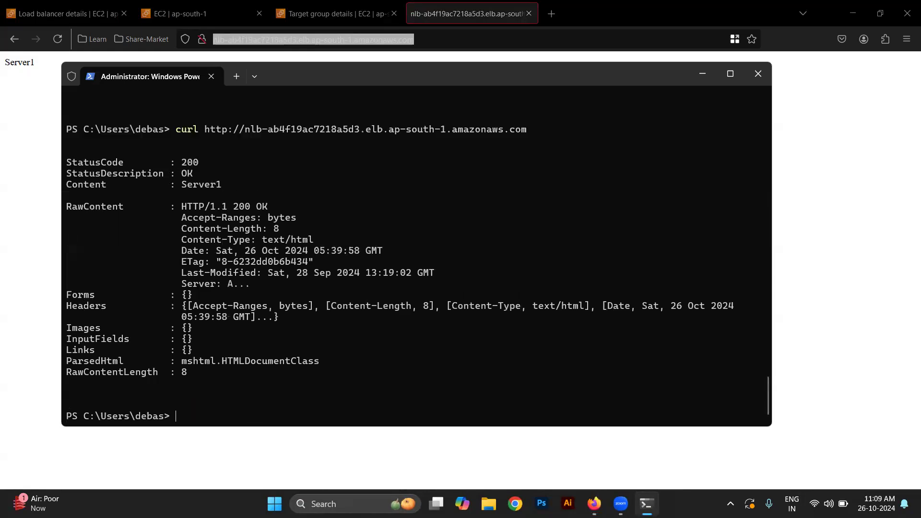
{"action": "key", "text": "Up"}
{"action": "key", "text": "Return"}
{"action": "key", "text": "Up"}
{"action": "key", "text": "Escape"}
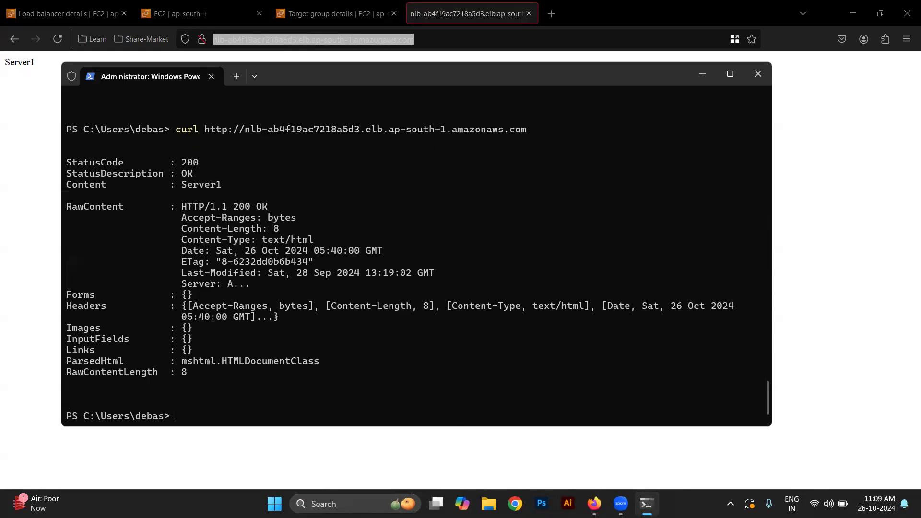
- Change the last curl command to ping nlb-ab4f19ac7218a5d3.elb.ap-south-1.amazonaws.com, run it and stop the ping
{"action": "key", "text": "Up"}
{"action": "key", "text": "Up"}
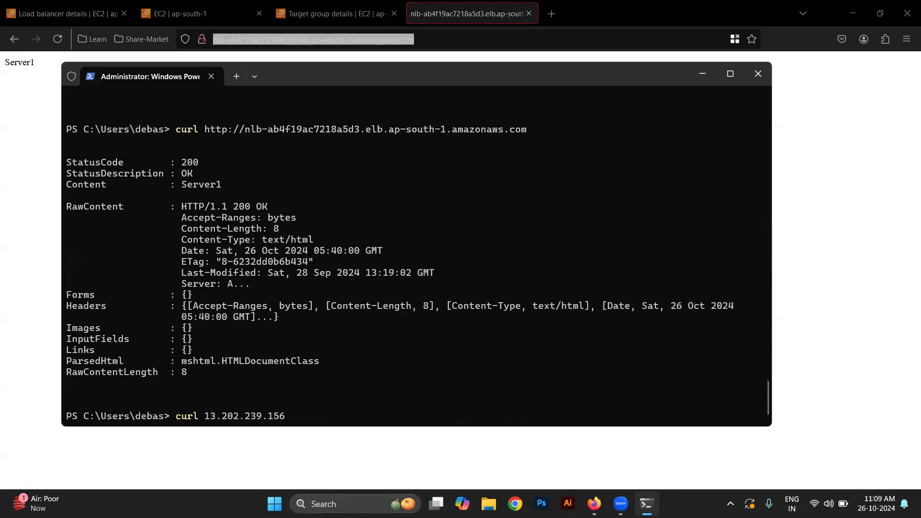
{"action": "key", "text": "Down"}
{"action": "key", "text": "Left"}
{"action": "key", "text": "Left"}
{"action": "key", "text": "Left"}
{"action": "key", "text": "Left"}
{"action": "key", "text": "Left"}
{"action": "key", "text": "Left"}
{"action": "key", "text": "Left"}
{"action": "key", "text": "Left"}
{"action": "key", "text": "Left"}
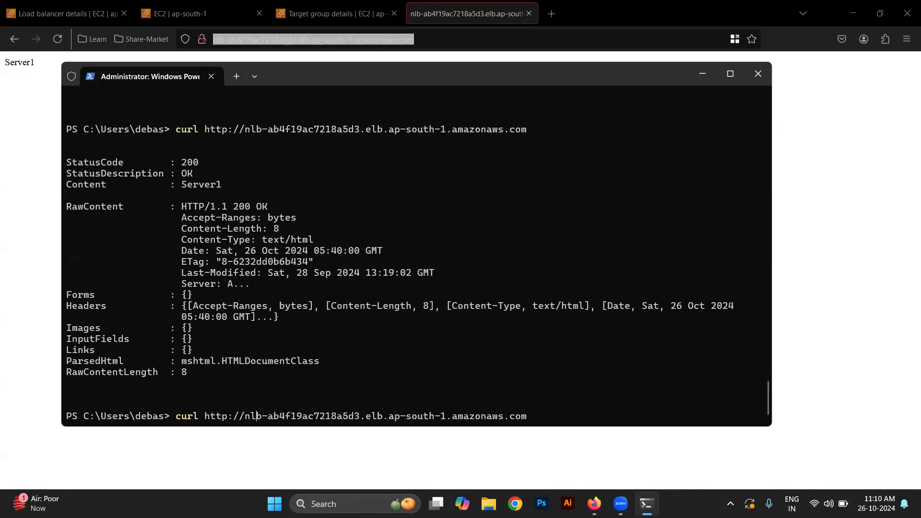
{"action": "key", "text": "BackSpace"}
{"action": "key", "text": "BackSpace"}
{"action": "key", "text": "BackSpace"}
{"action": "key", "text": "BackSpace"}
{"action": "key", "text": "BackSpace"}
{"action": "key", "text": "BackSpace"}
{"action": "key", "text": "BackSpace"}
{"action": "key", "text": "BackSpace"}
{"action": "key", "text": "BackSpace"}
{"action": "key", "text": "BackSpace"}
{"action": "key", "text": "BackSpace"}
{"action": "key", "text": "BackSpace"}
{"action": "type", "text": "ping"}
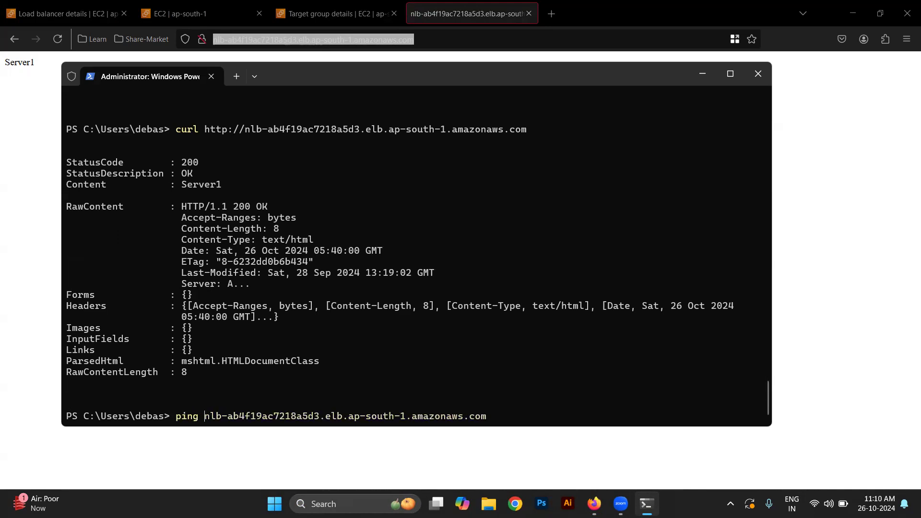
{"action": "key", "text": "Return"}
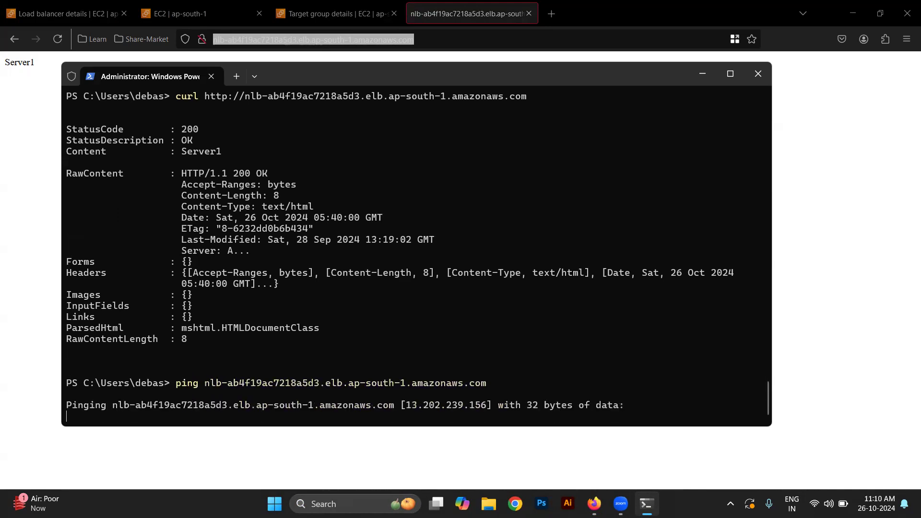
{"action": "key", "text": "ctrl+c"}
{"action": "key", "text": "Up"}
{"action": "key", "text": "Up"}
{"action": "key", "text": "Up"}
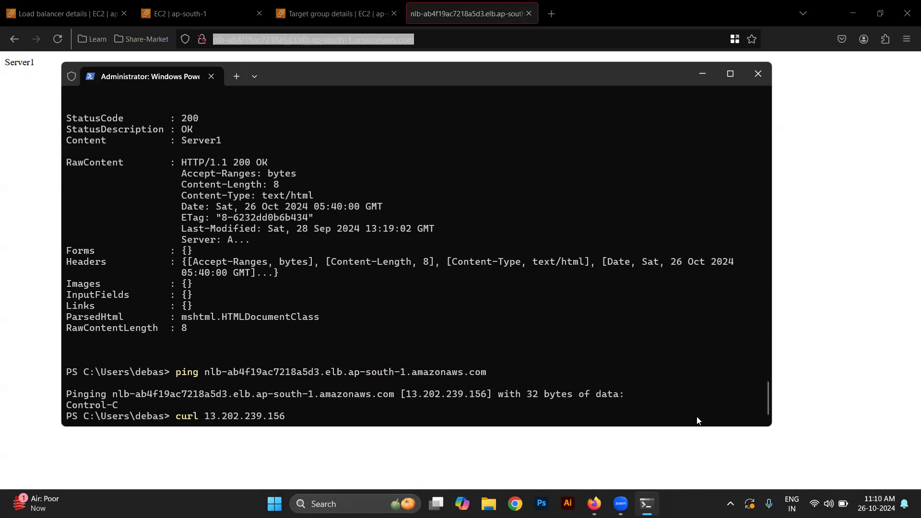
- Return to the browser and look over the TG1 target group, default security group and nlb load balancer details pages
{"action": "left_click", "coordinate": [335, 13]}
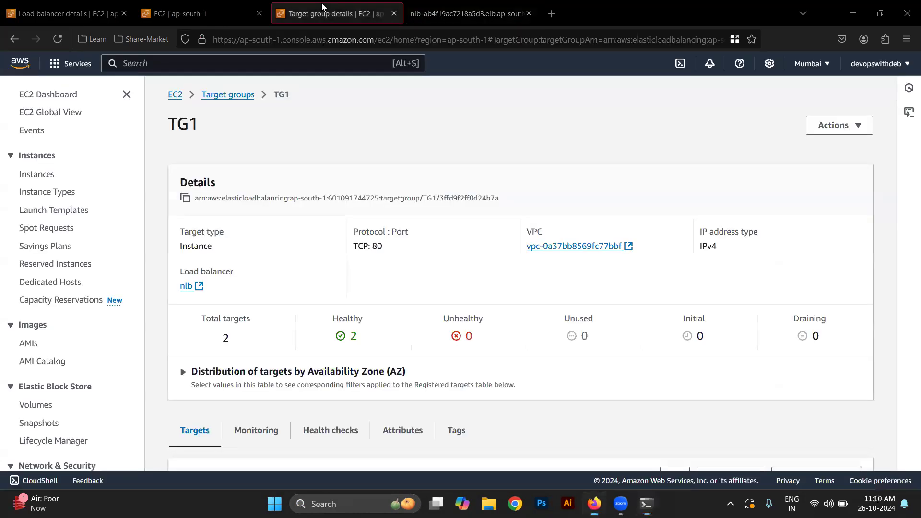
{"action": "left_click", "coordinate": [242, 5]}
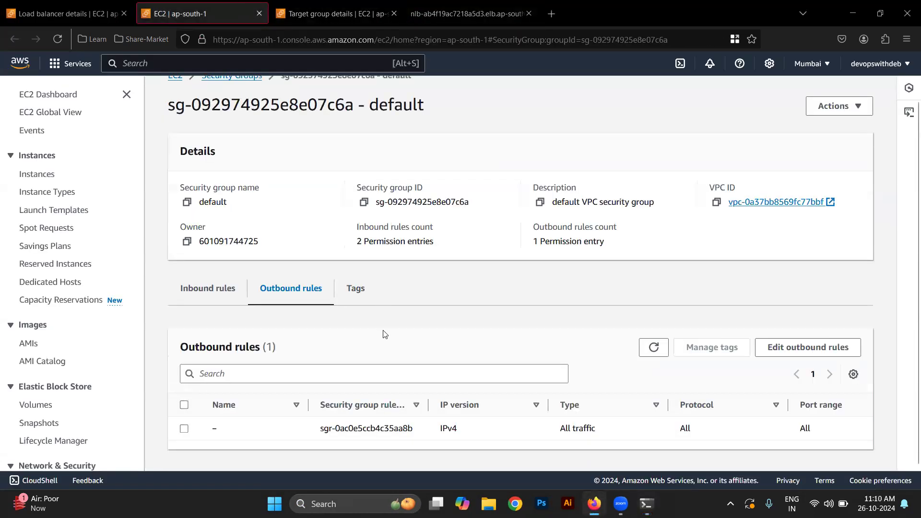
{"action": "left_click", "coordinate": [77, 13]}
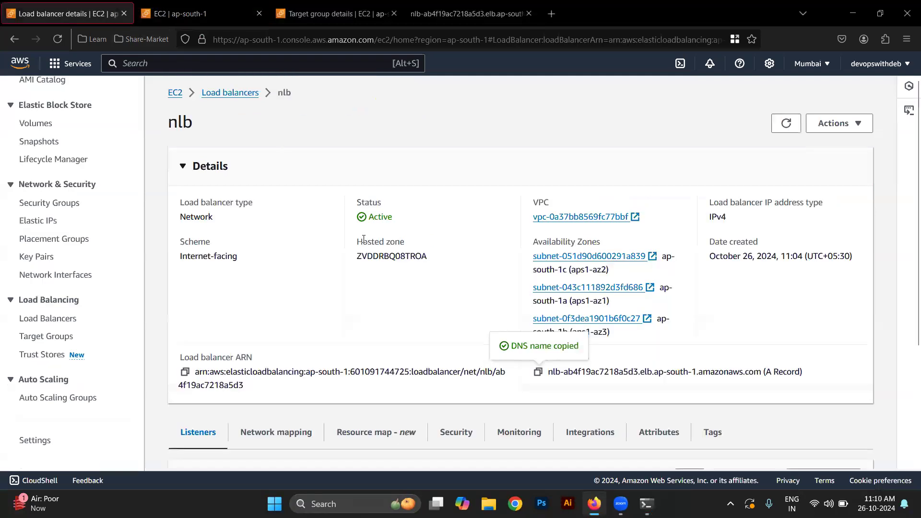